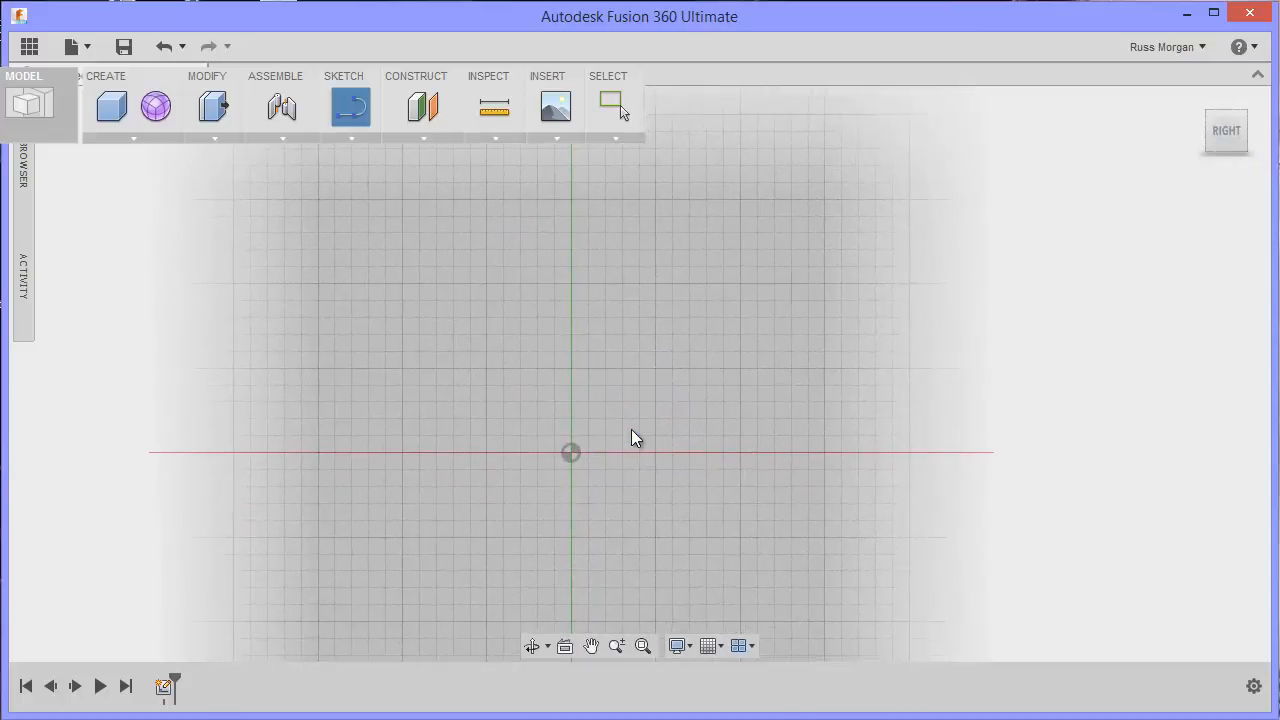
Step: Draw a vertical line 100 mm long upward from the origin as the profile's axis
mouse_move(651, 387)
middle_mouse_down()
mouse_move(706, 489)
mouse_move(740, 520)
middle_mouse_up()
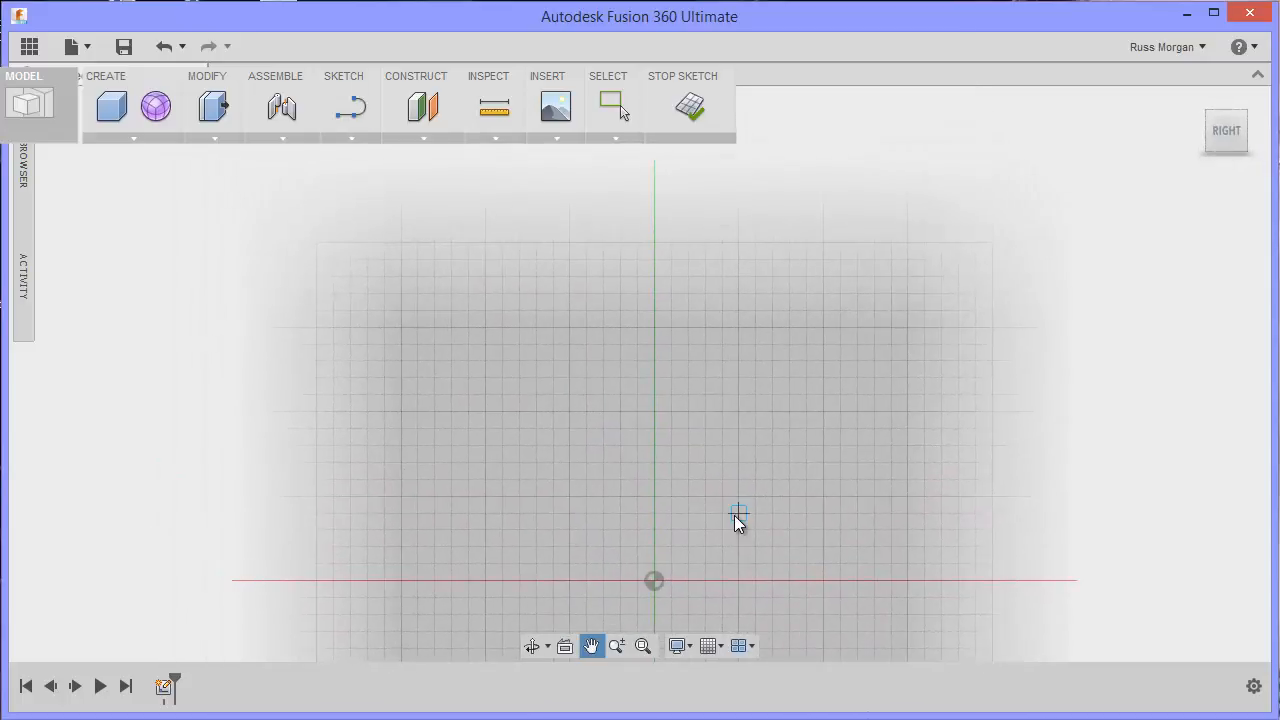
left_click(653, 580)
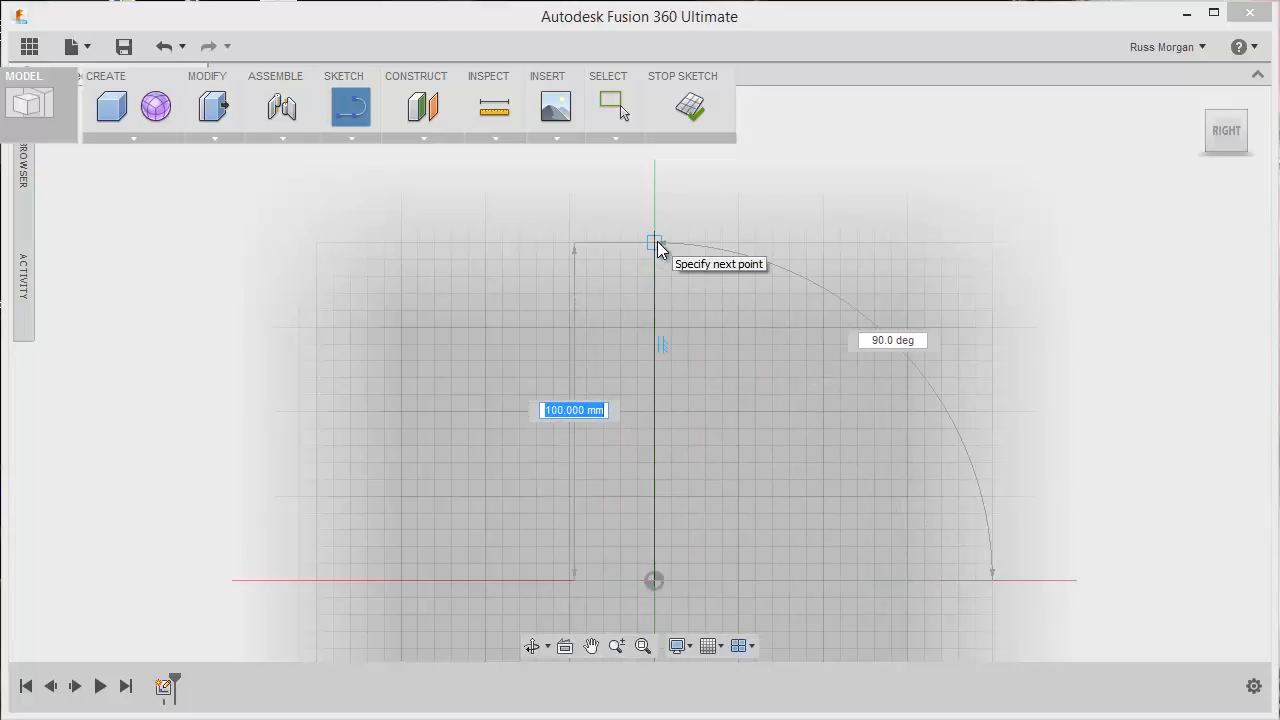
left_click(656, 242)
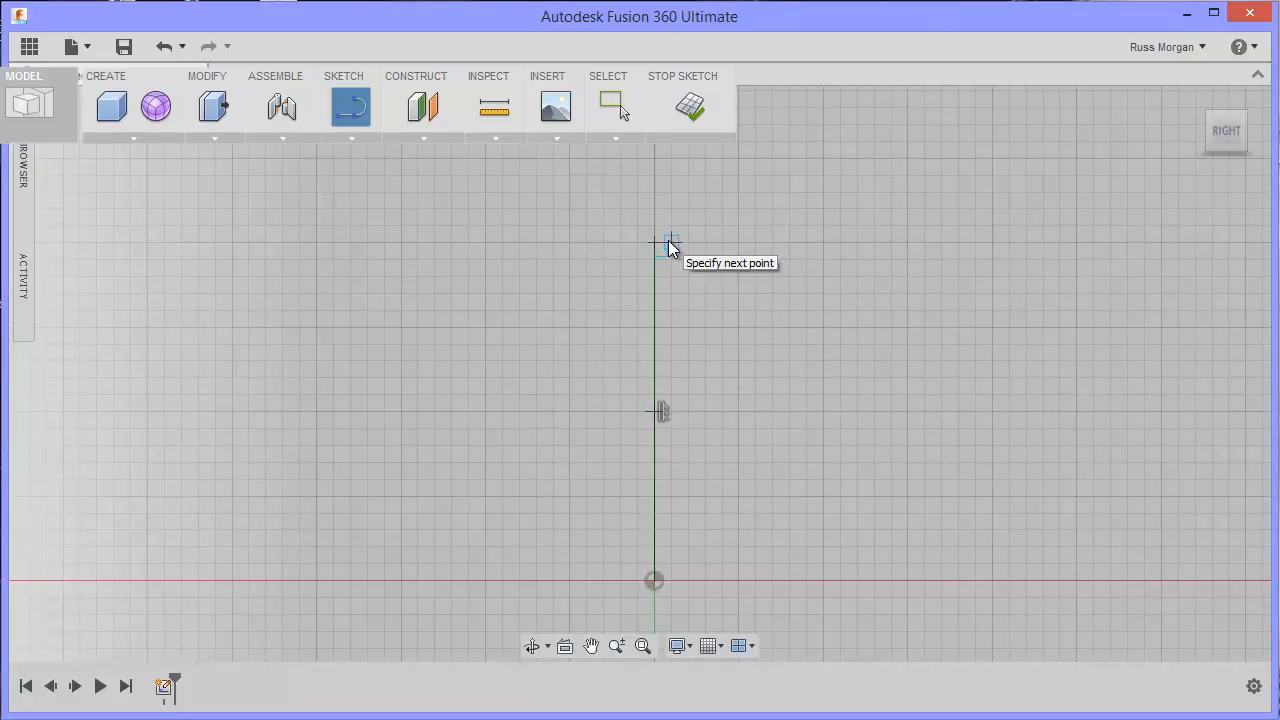
Step: Continue from the axis line's upper end with a horizontal line and a short vertical line downward, each about 10 mm long
scroll(679, 241, "down", 2)
scroll(679, 241, "up", 3)
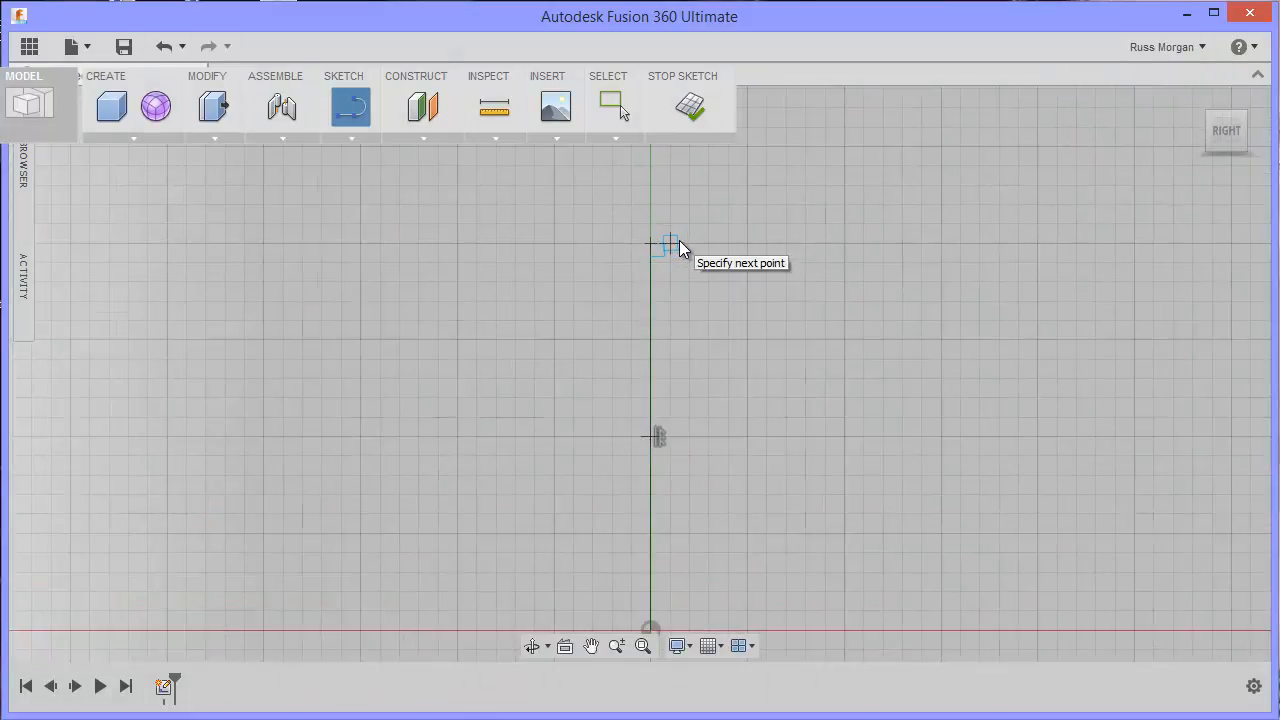
scroll(679, 240, "up", 2)
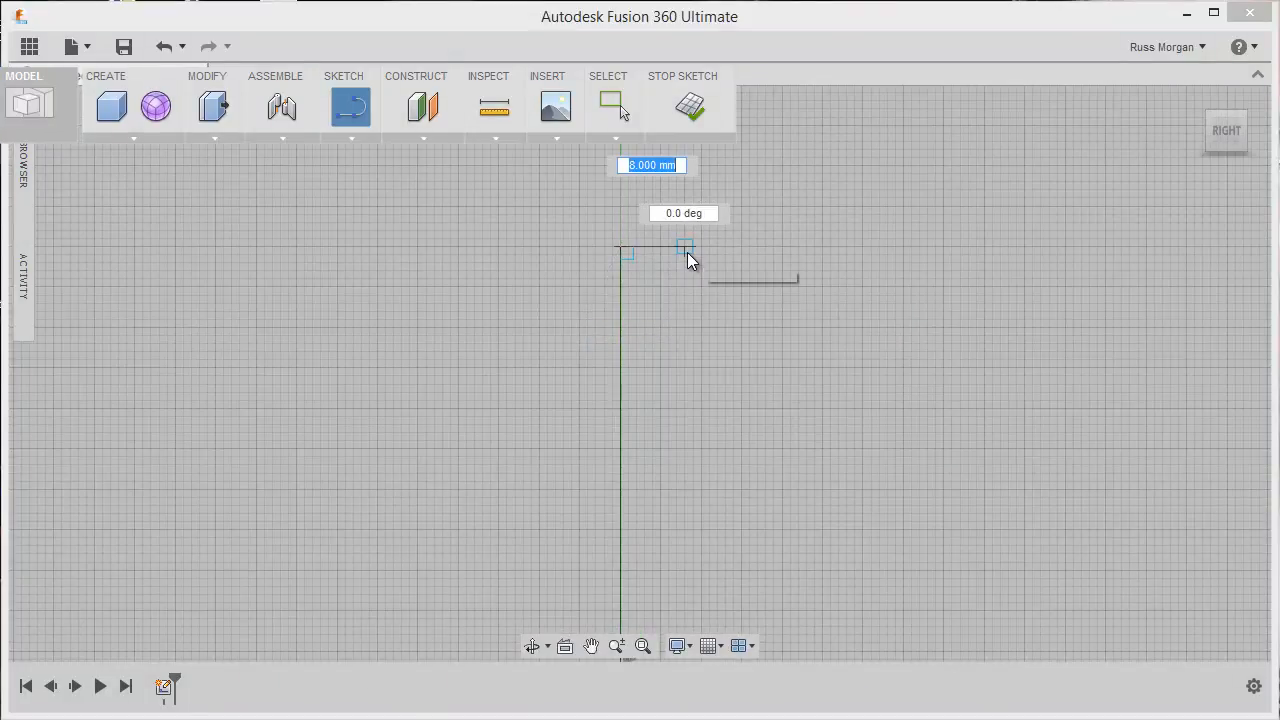
left_click(706, 253)
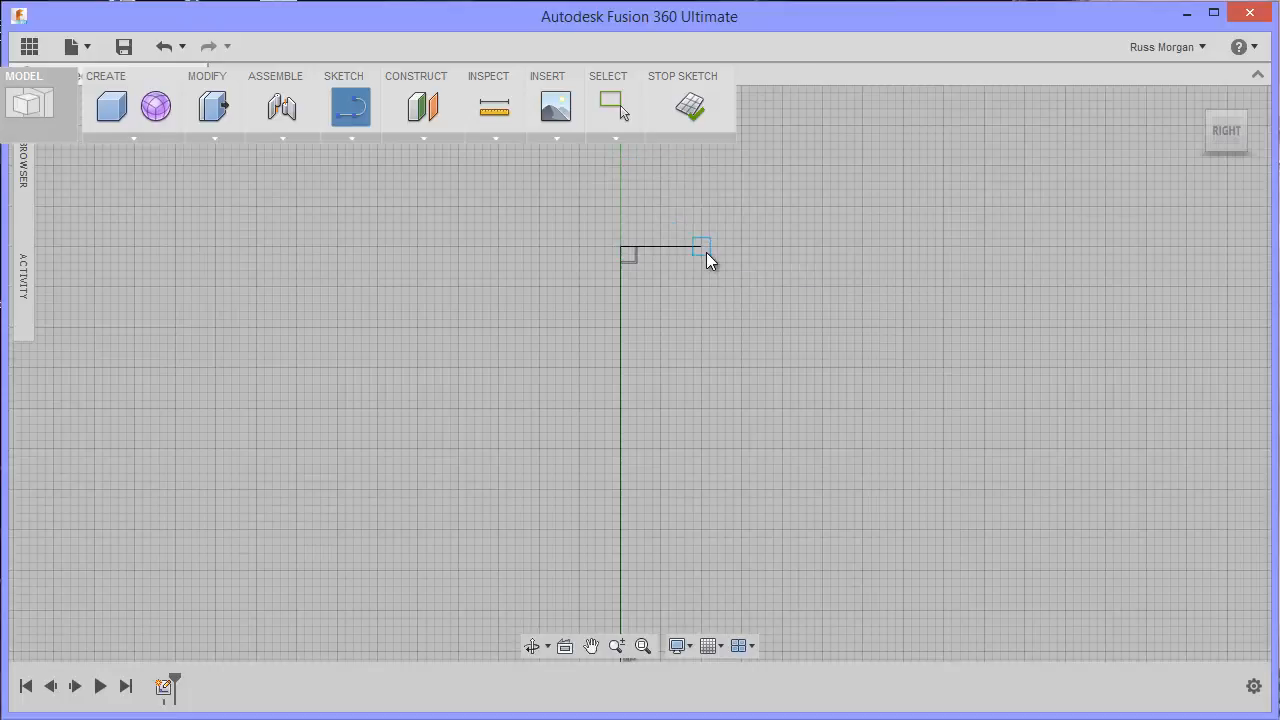
left_click(703, 322)
right_click(726, 289)
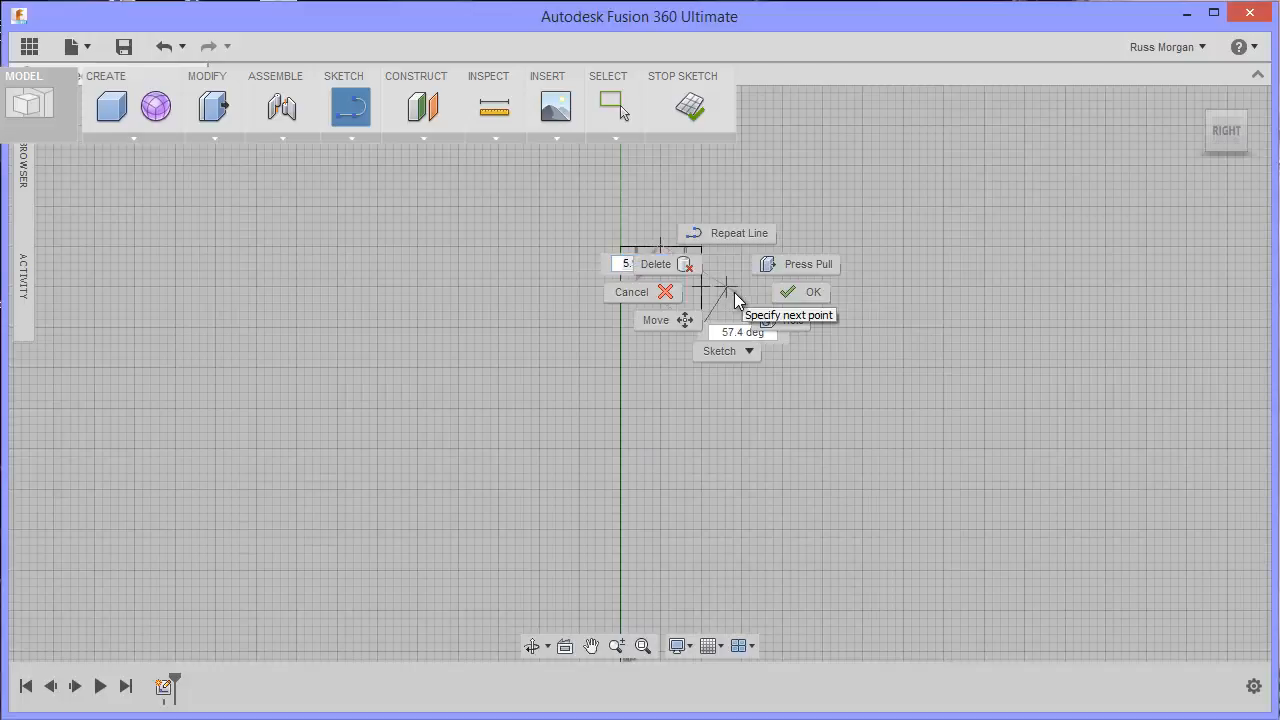
left_click(809, 292)
Step: Draw a 20 mm horizontal base line from the origin, on the same side as the upper horizontal line
scroll(781, 424, "up", 2)
scroll(781, 424, "down", 3)
middle_click_drag(782, 475, 819, 304)
middle_click_drag(803, 445, 779, 249)
middle_click_drag(768, 494, 766, 303)
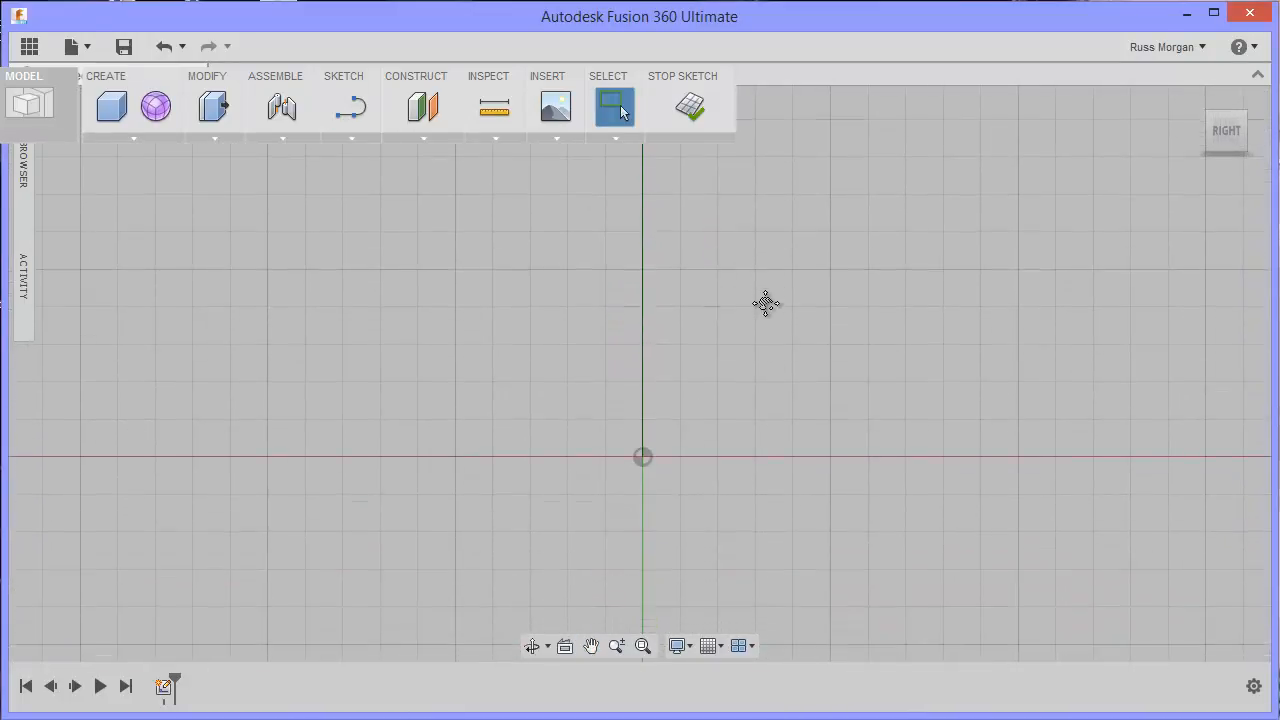
left_click(351, 107)
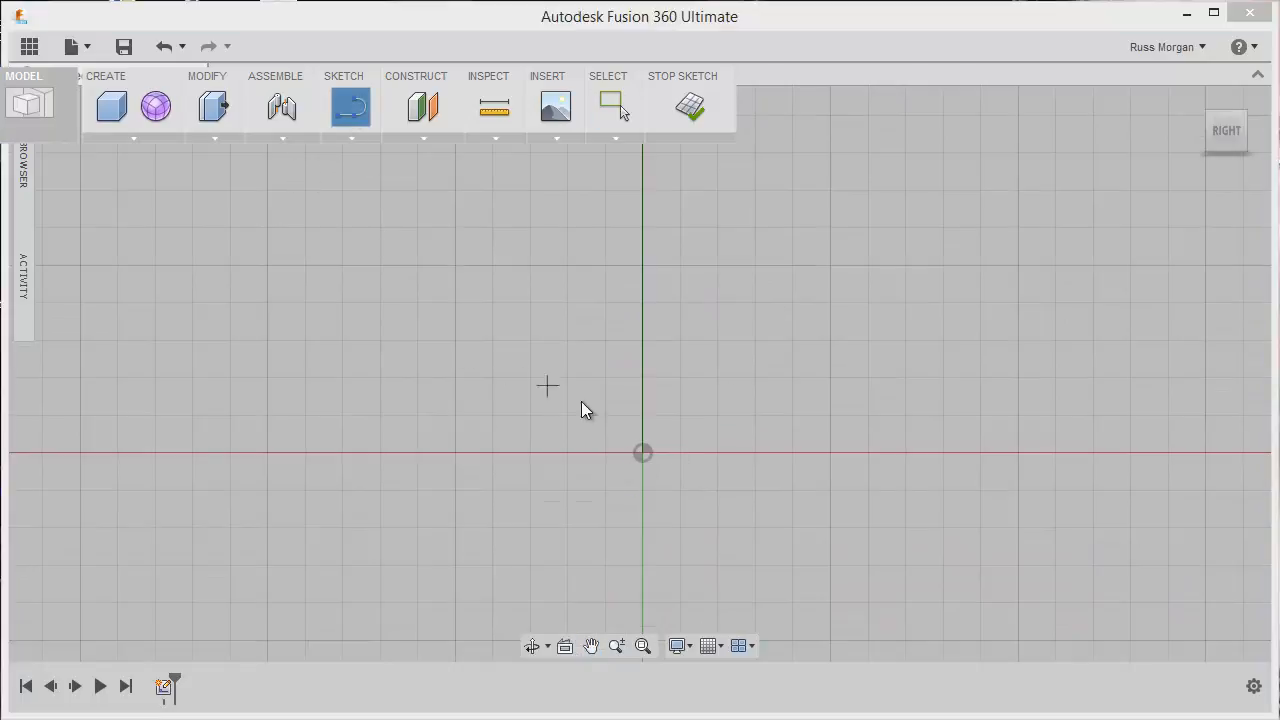
left_click(639, 454)
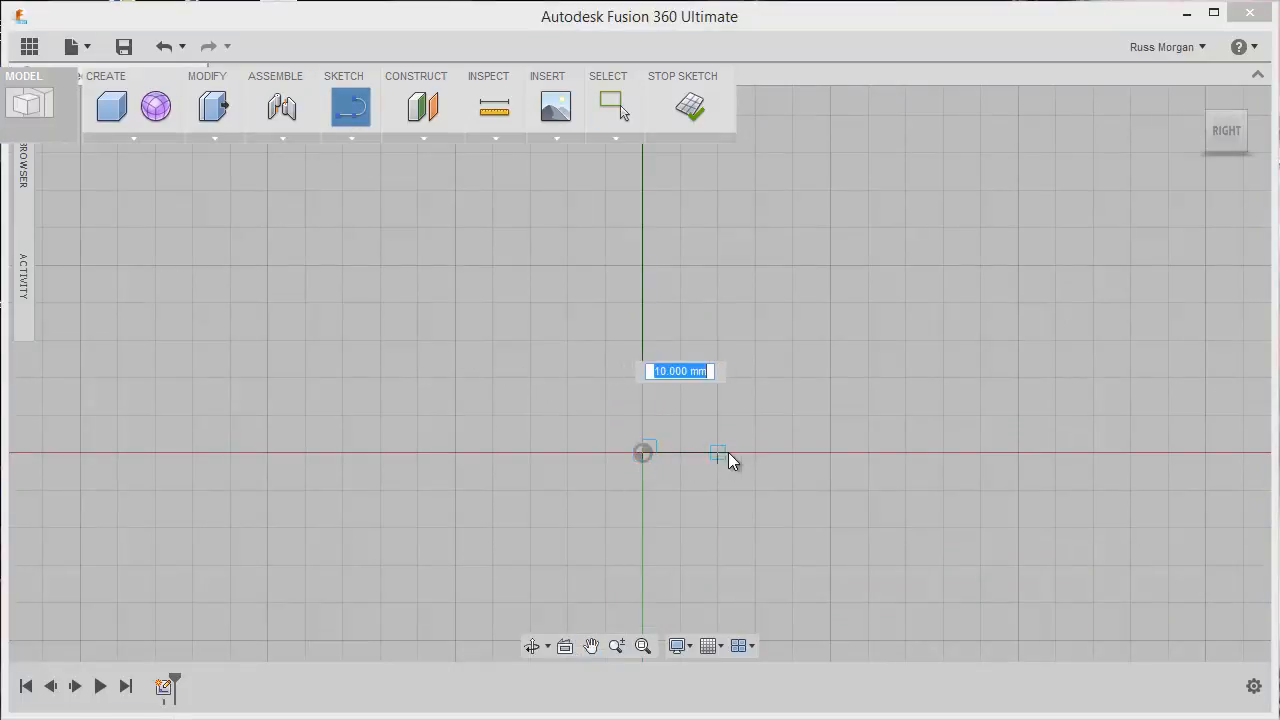
left_click(791, 452)
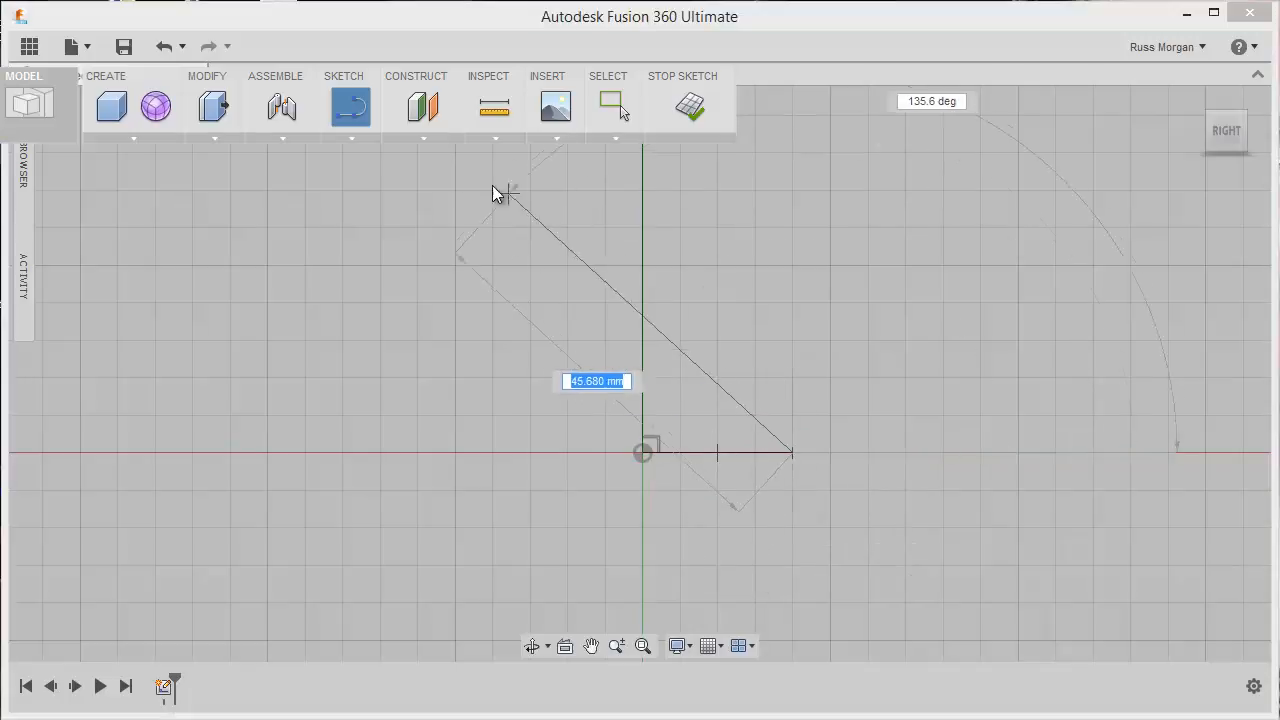
Step: Draw an outward-bulging 3-Point Arc from the short vertical line's lower end to a point level with the axis midpoint, about 43 mm between ends
left_click(354, 136)
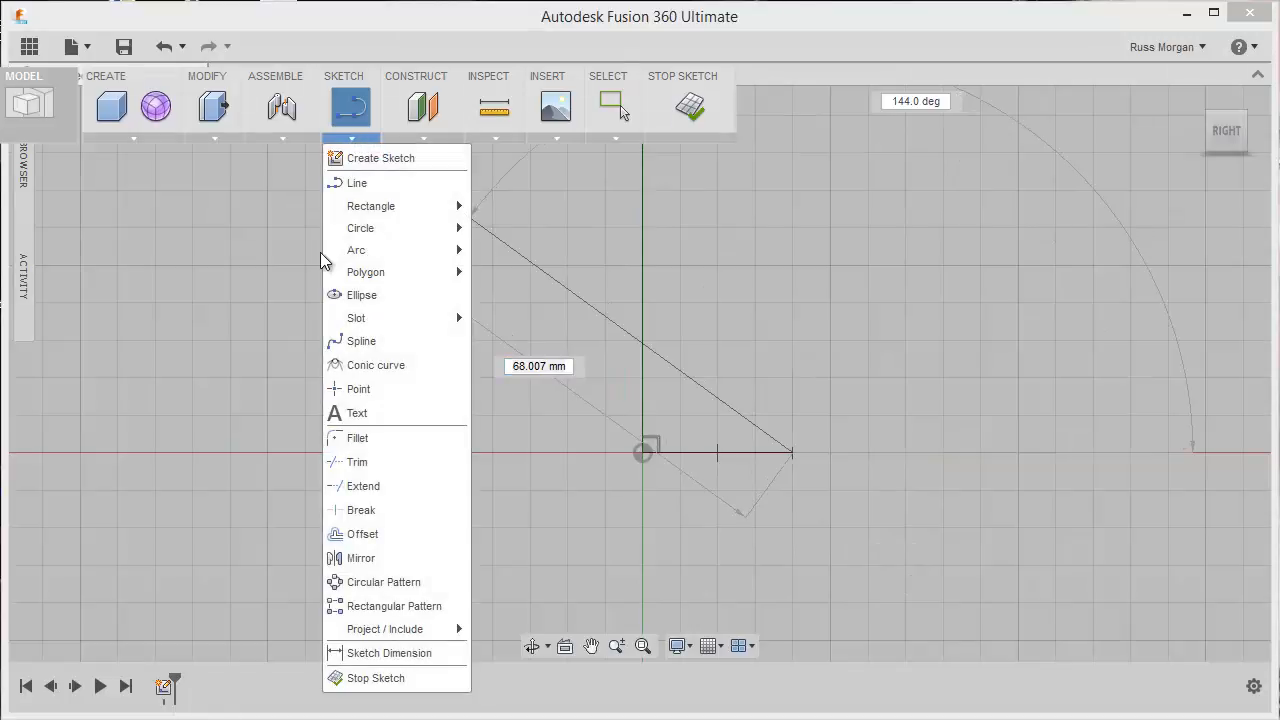
mouse_move(418, 257)
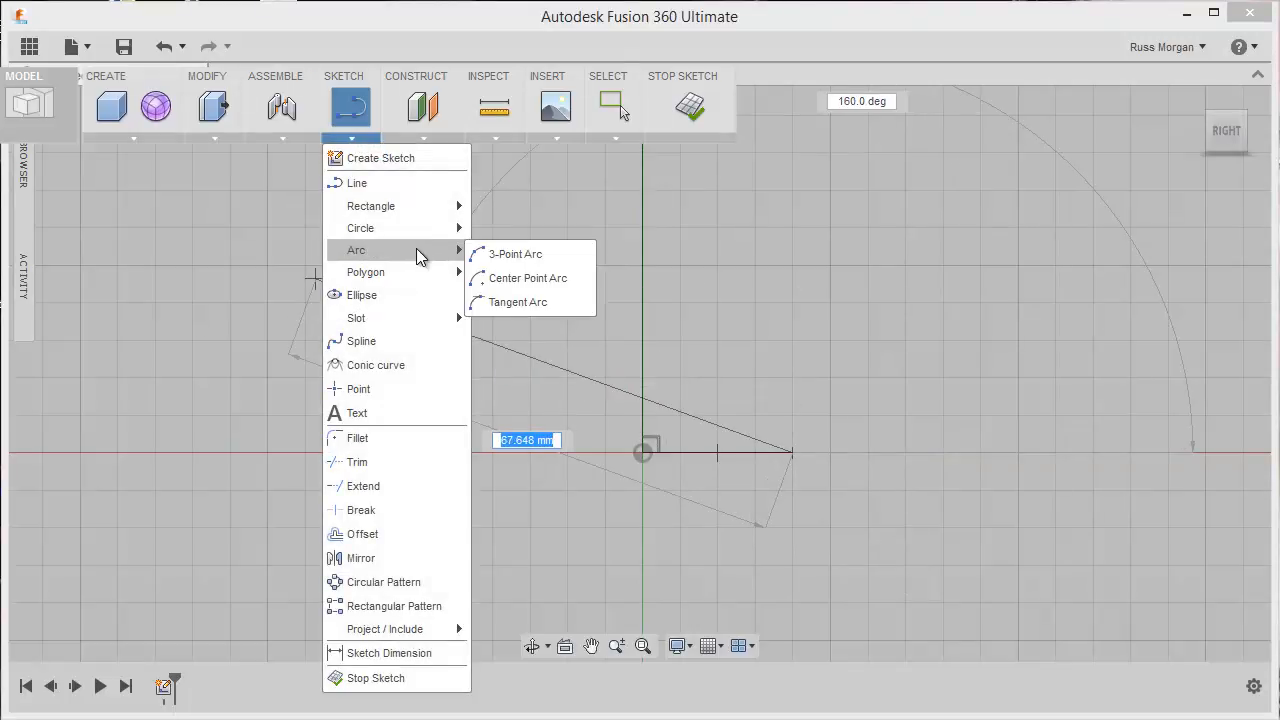
left_click(527, 256)
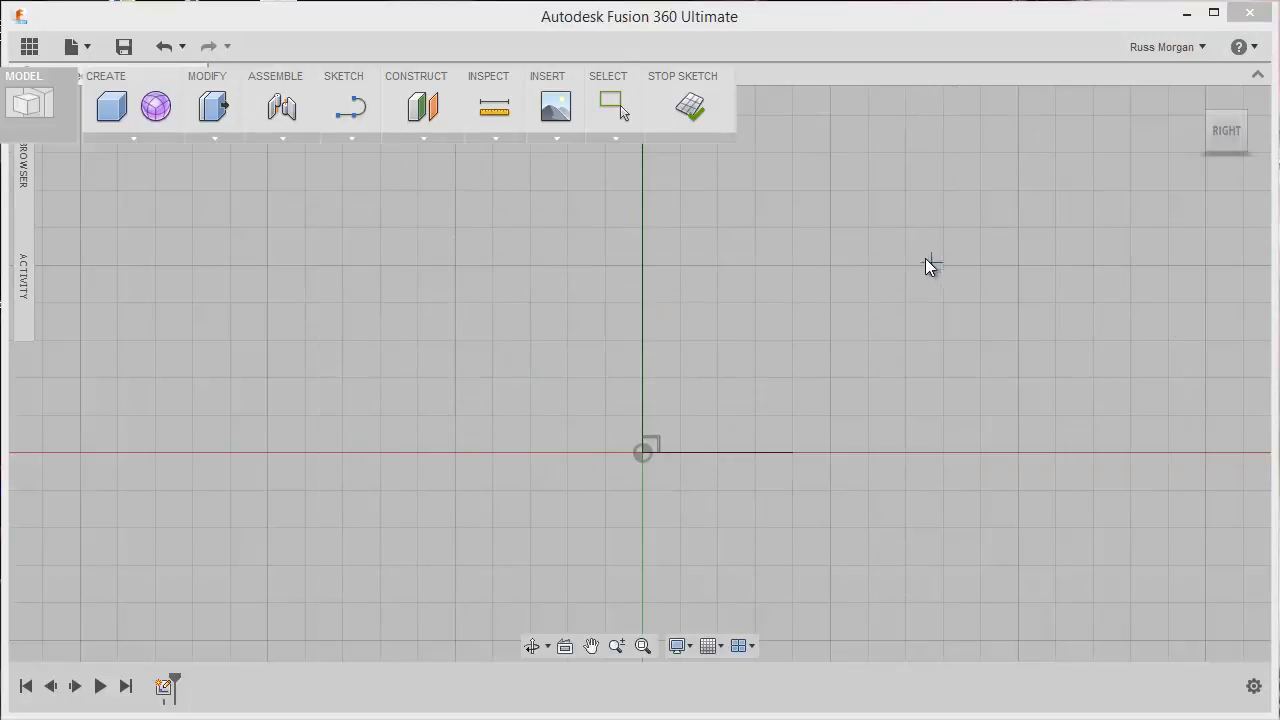
scroll(913, 251, "down", 3)
middle_click_drag(909, 237, 836, 457)
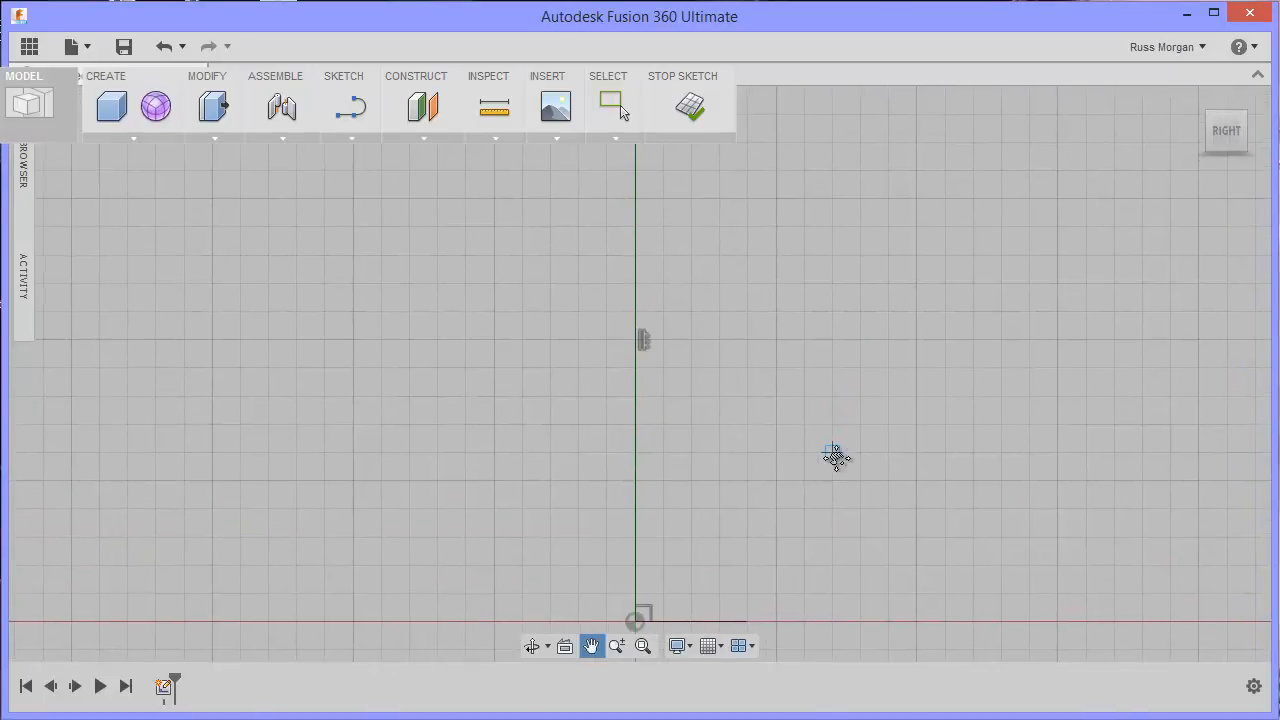
middle_click_drag(811, 231, 800, 457)
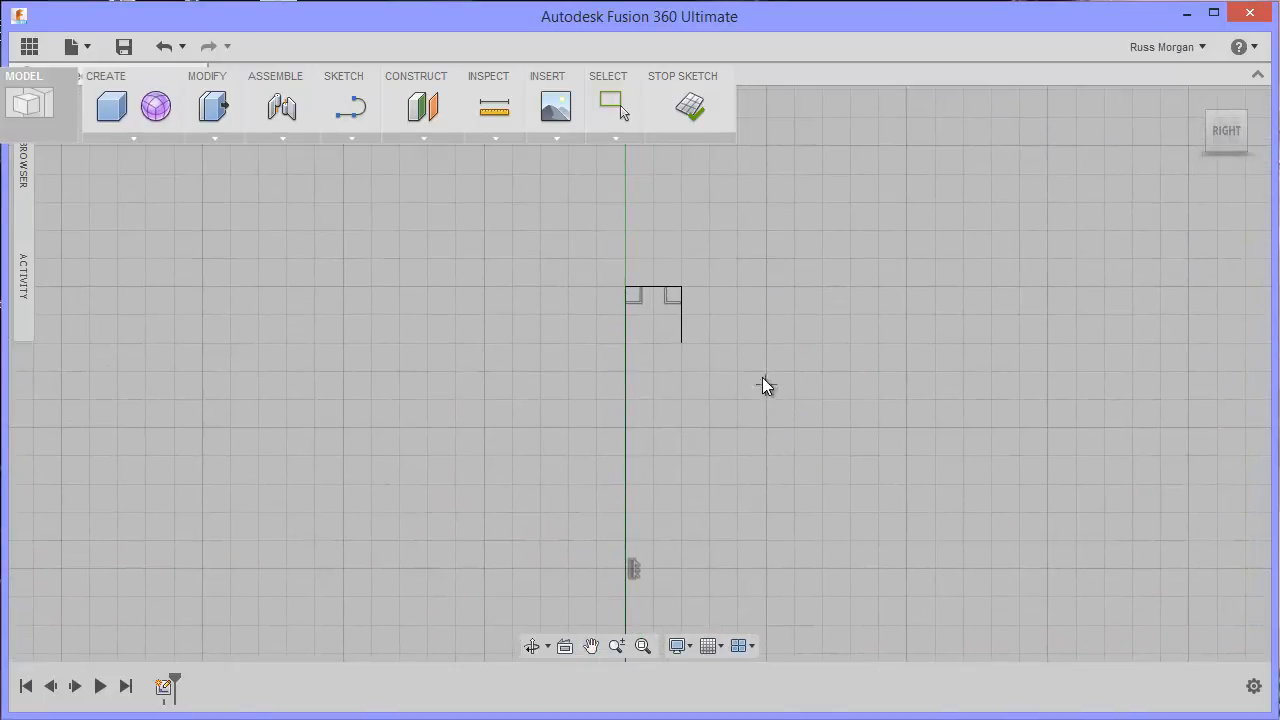
left_click(681, 343)
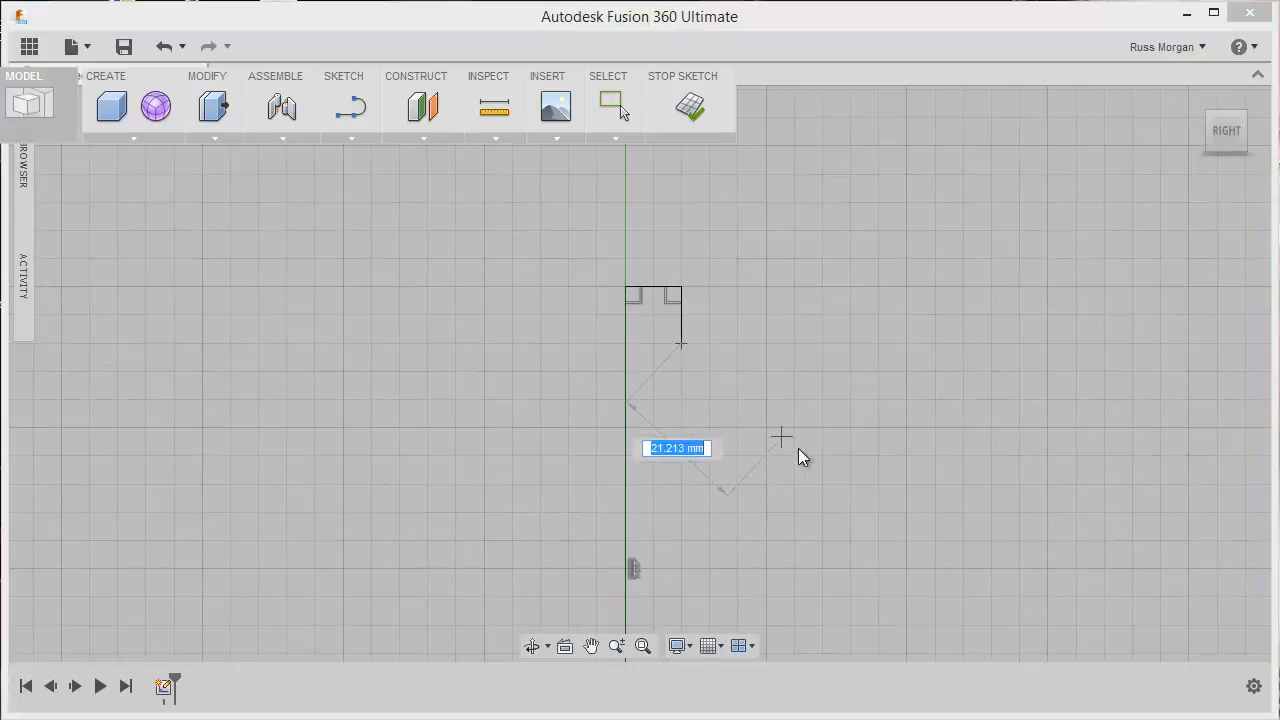
mouse_move(808, 511)
middle_mouse_down()
mouse_move(823, 294)
mouse_move(835, 336)
middle_mouse_up()
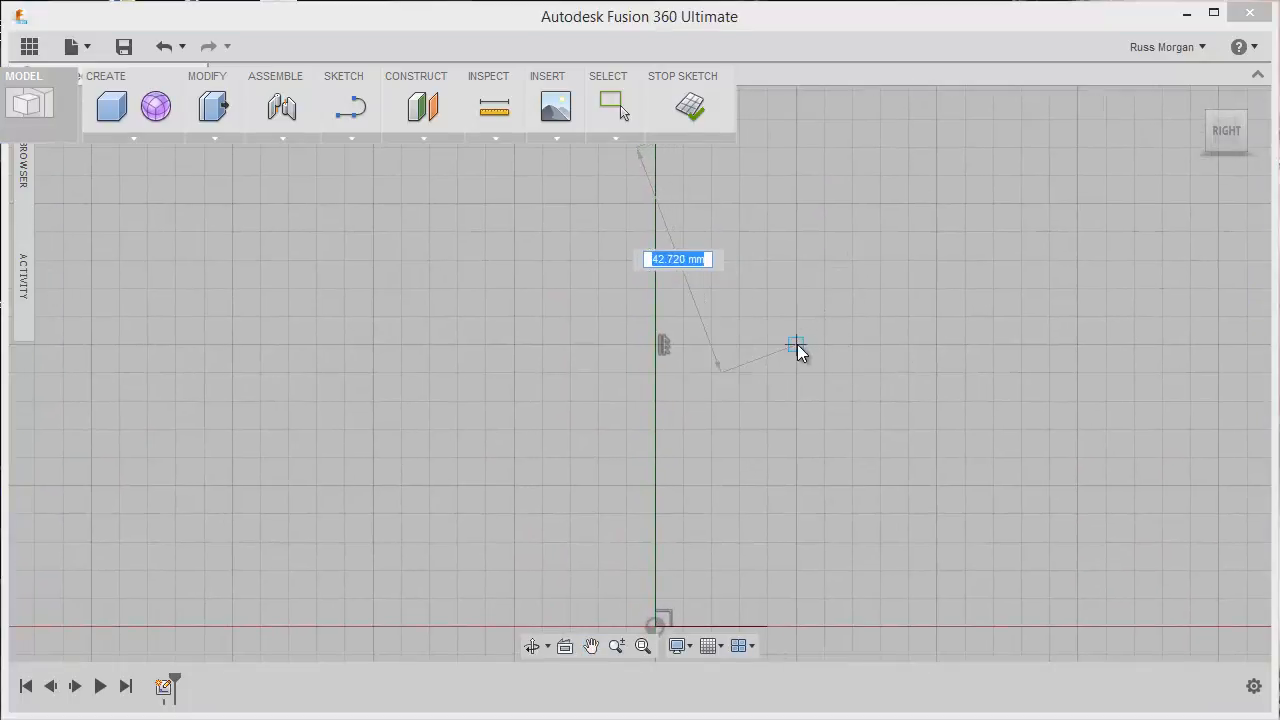
left_click(797, 345)
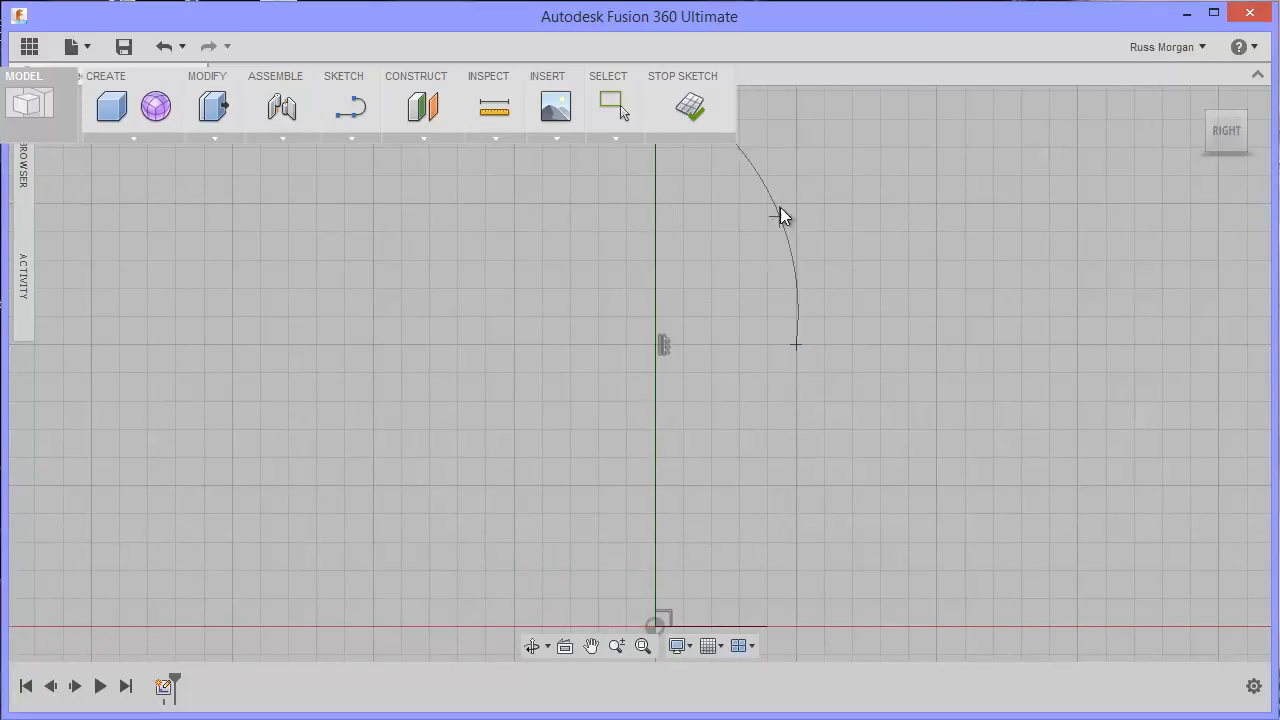
middle_click_drag(797, 209, 809, 321)
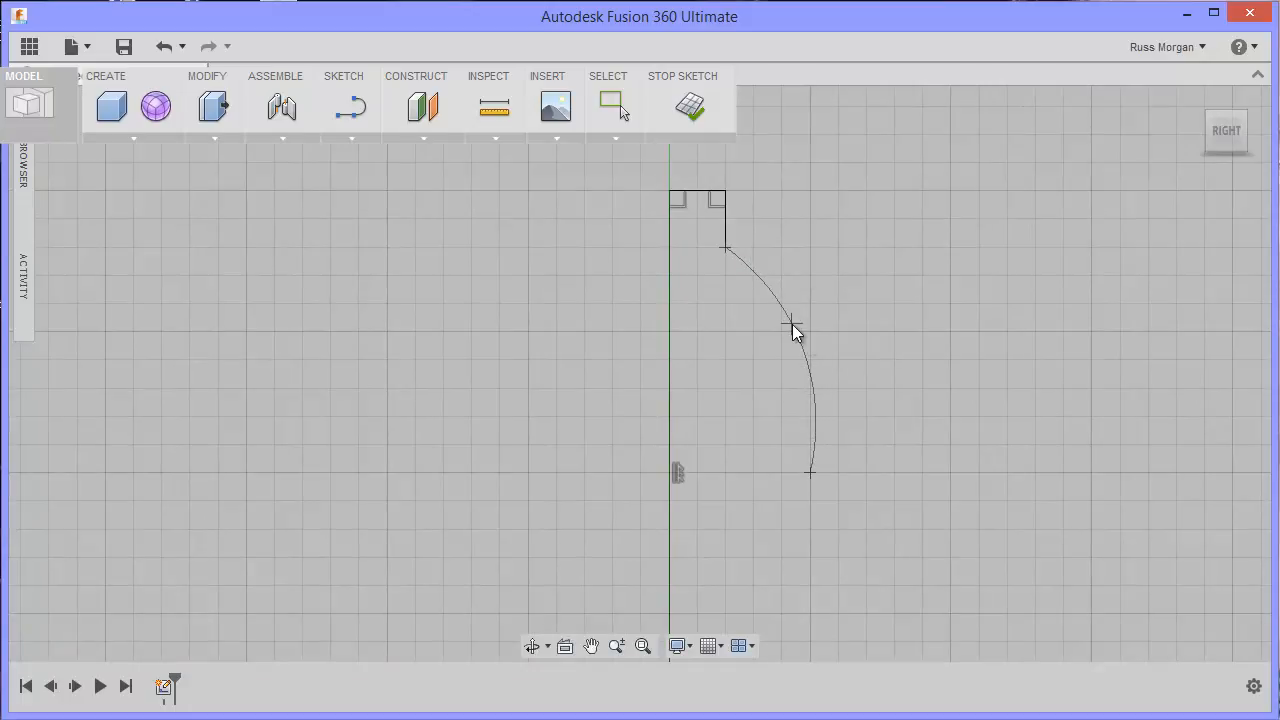
left_click(792, 324)
scroll(919, 404, "up", 1)
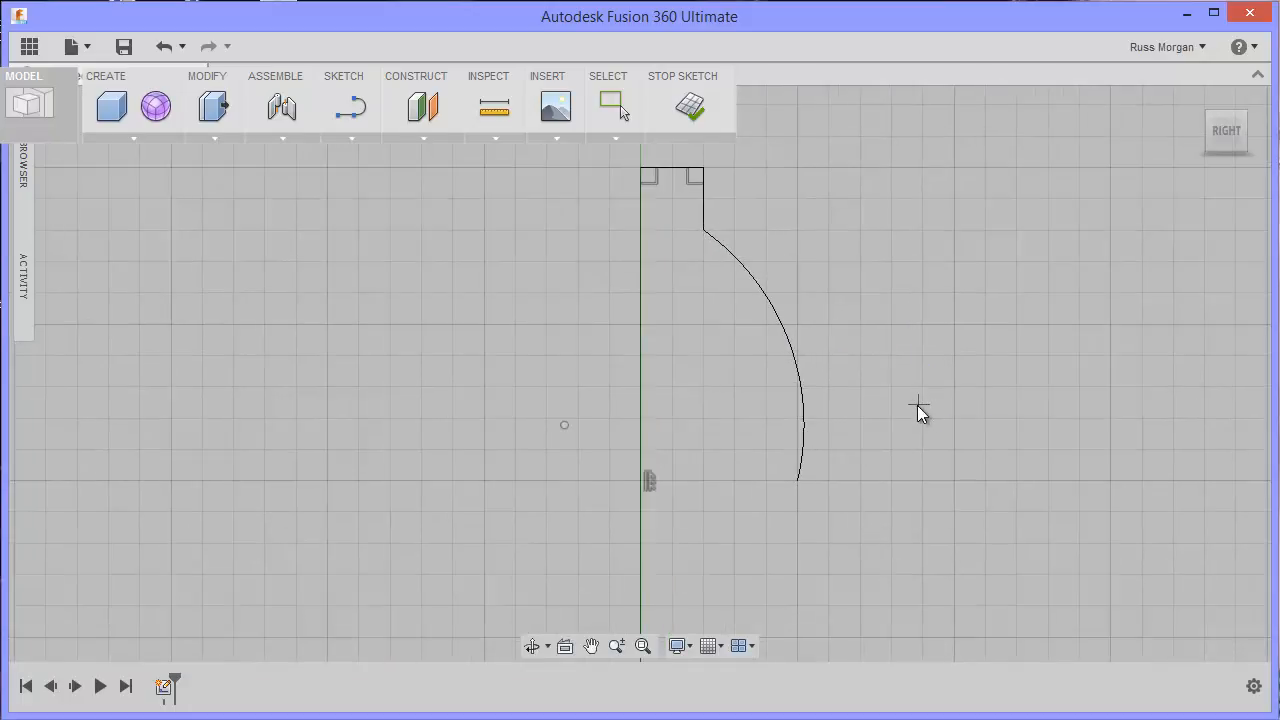
Step: Add a small inward-curving 3-Point Arc from the large arc's lower end to a point about 10 mm directly below it
scroll(917, 405, "down", 1)
middle_click_drag(917, 405, 910, 197)
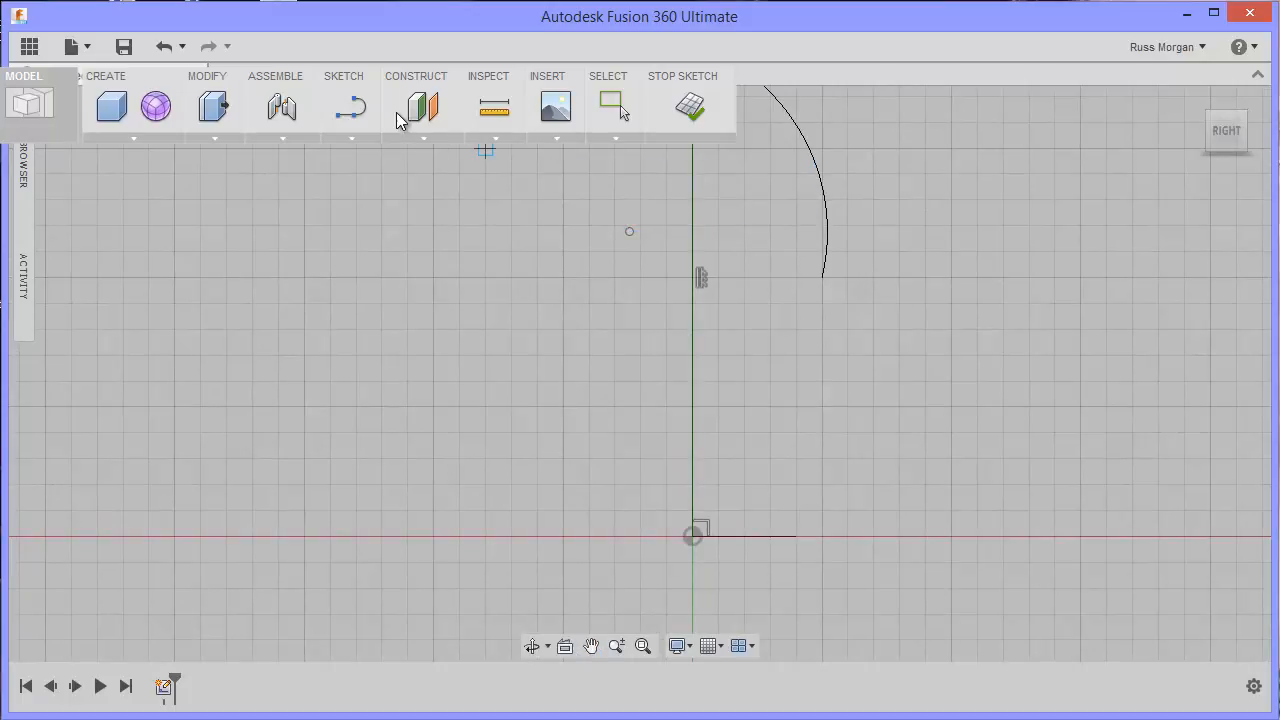
left_click(355, 115)
left_click(355, 139)
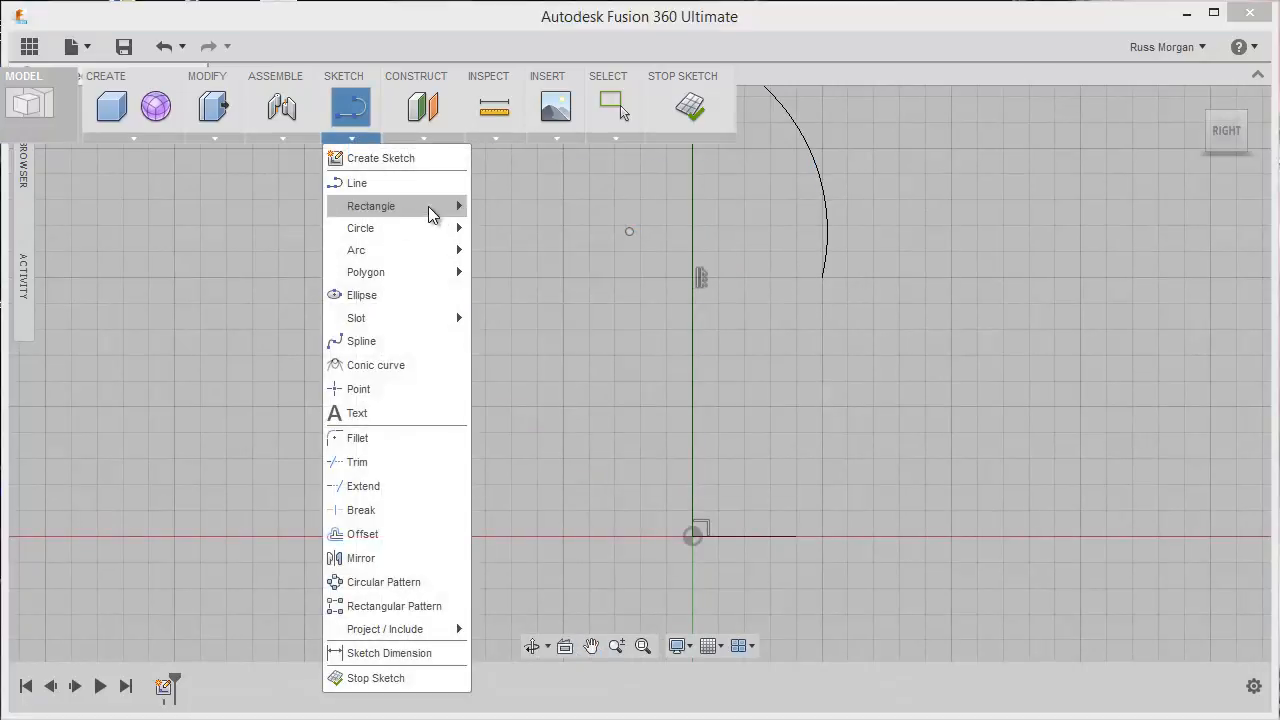
mouse_move(443, 251)
left_click(500, 252)
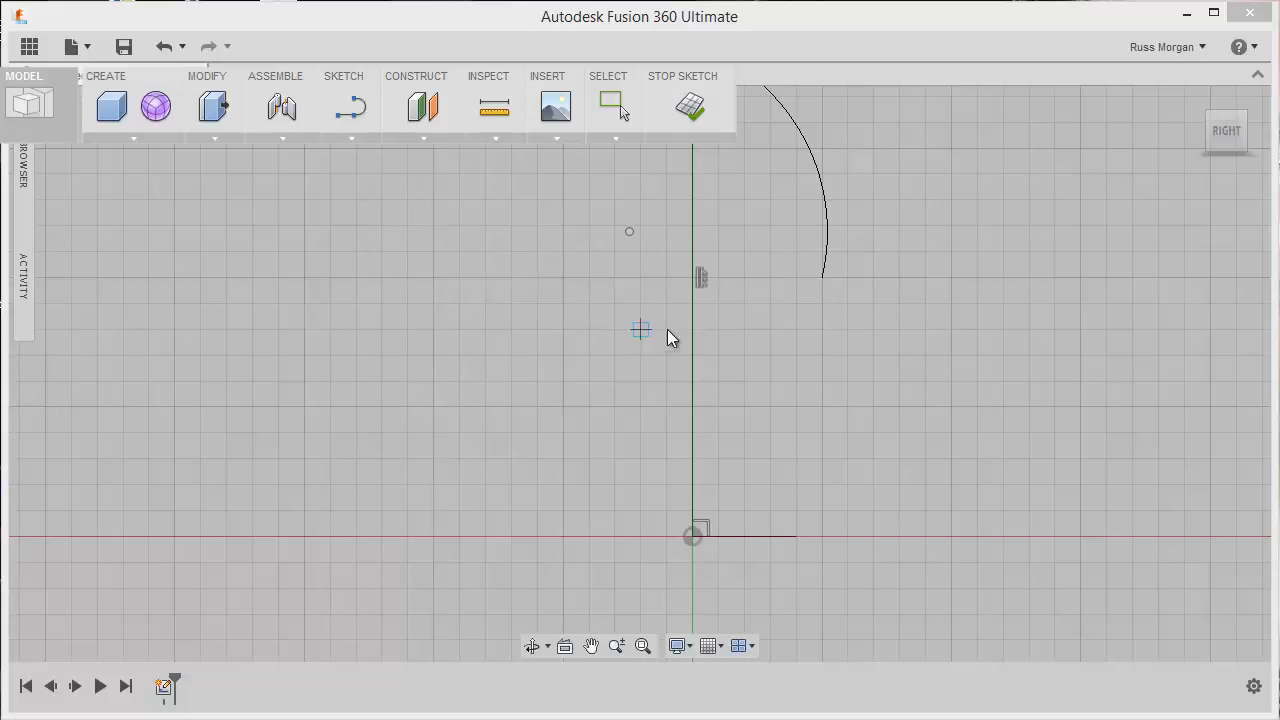
left_click(822, 278)
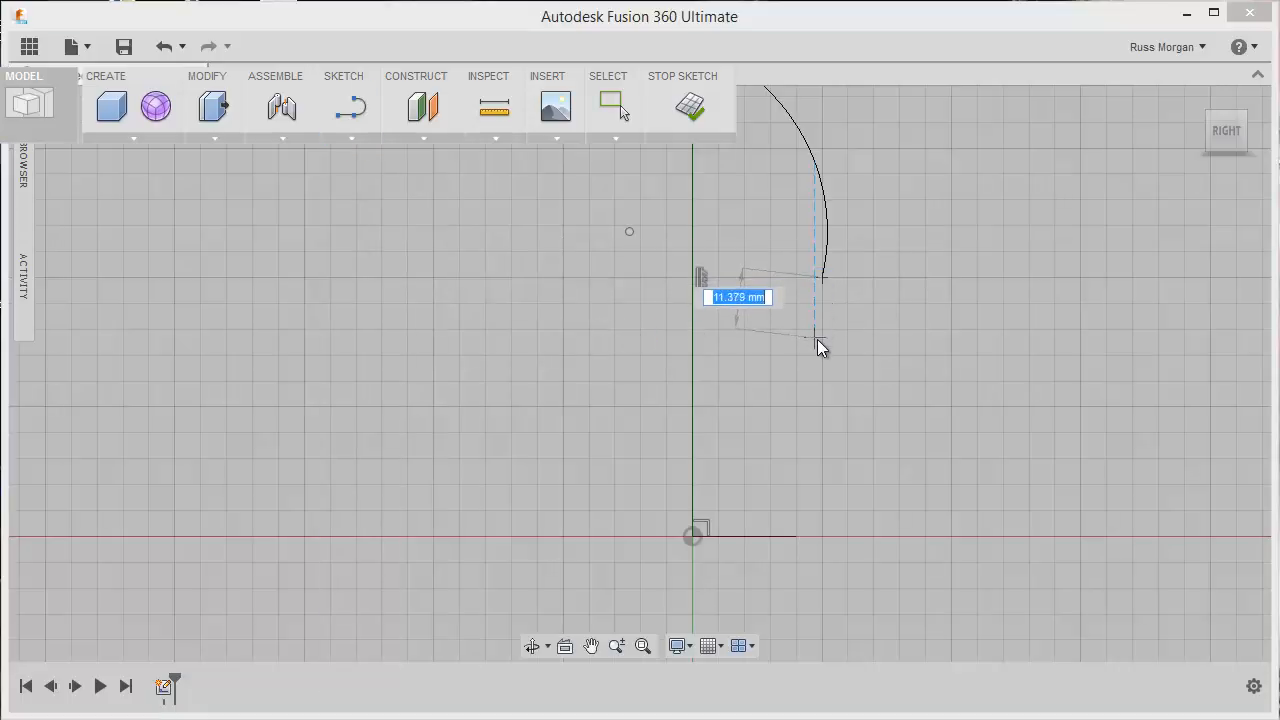
left_click(816, 324)
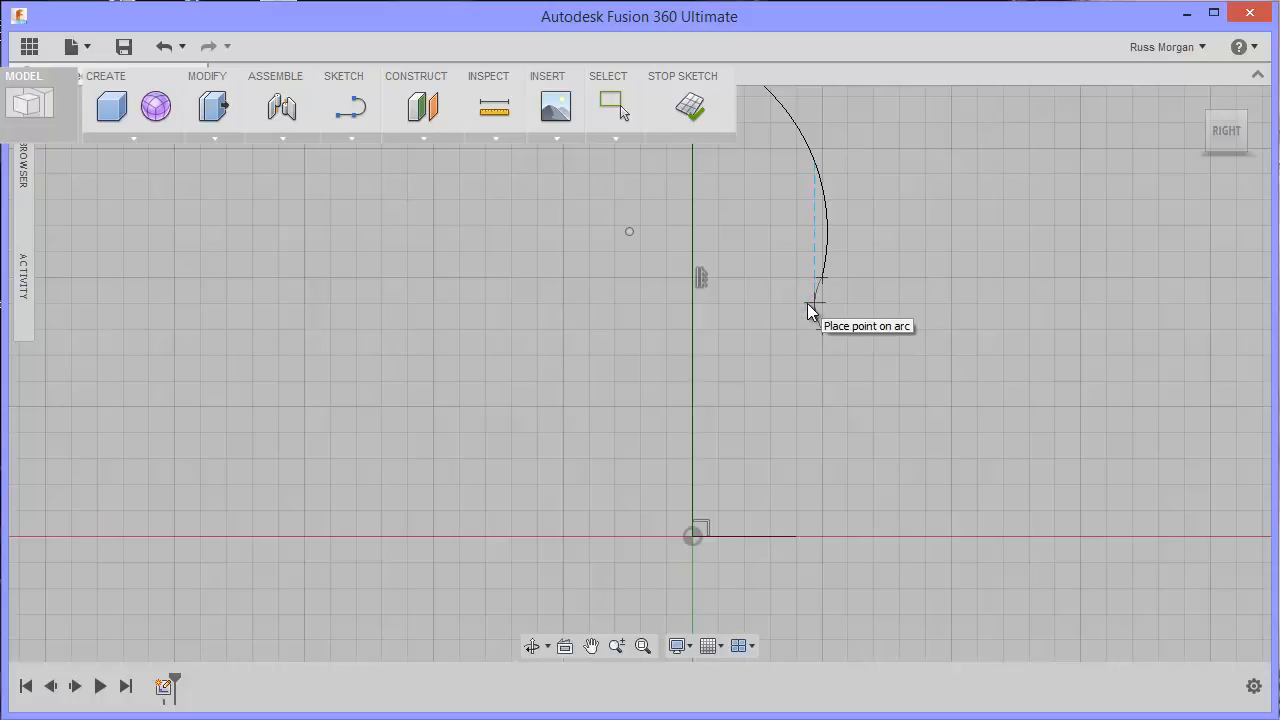
scroll(807, 303, "up", 4)
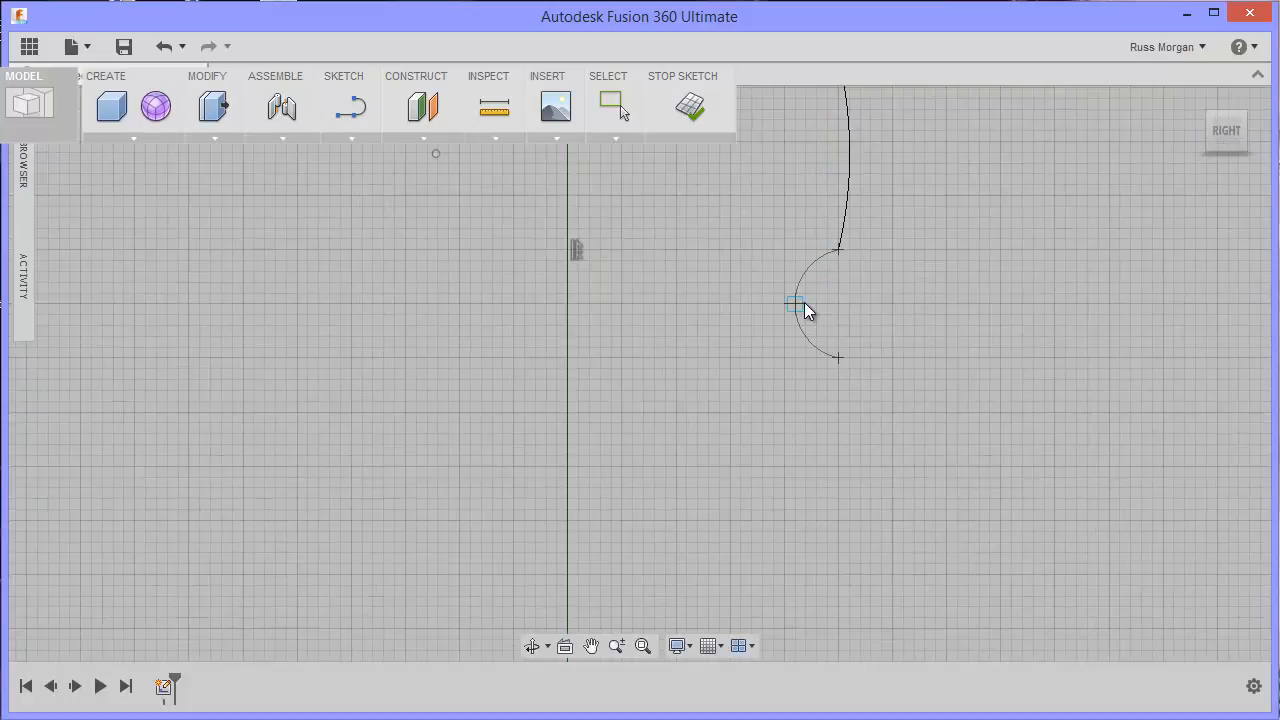
scroll(805, 302, "up", 5)
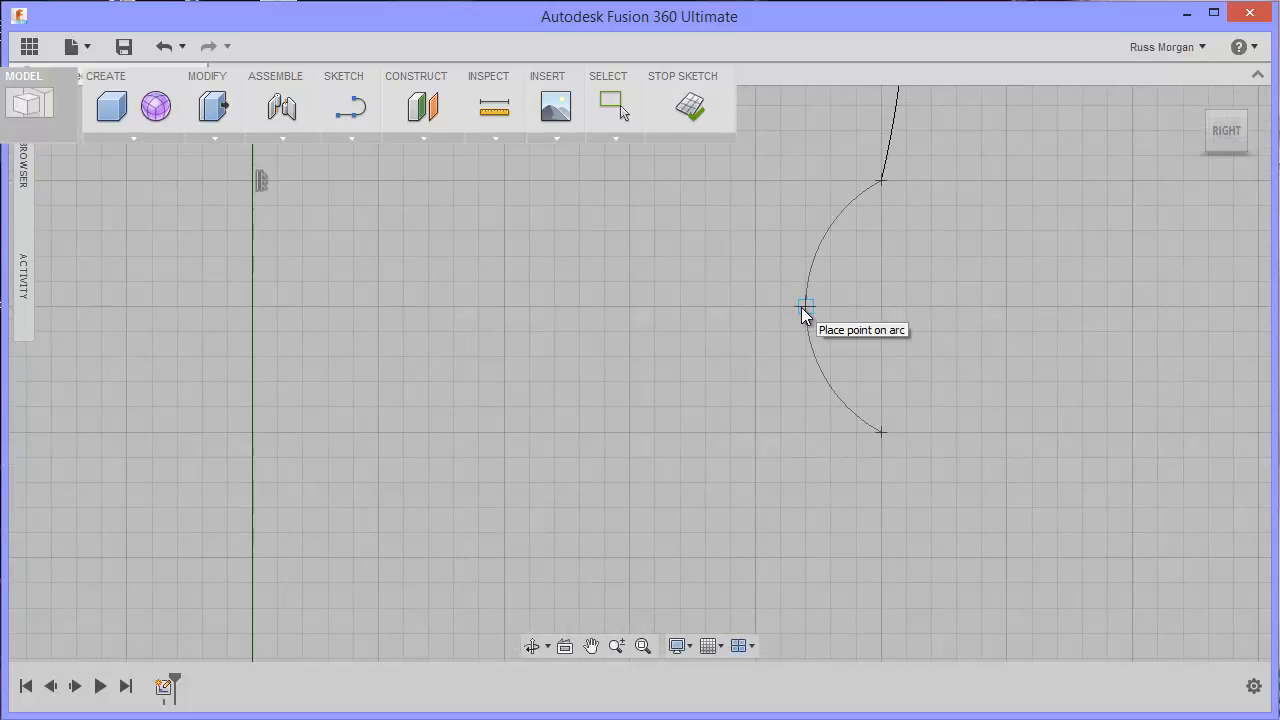
left_click(806, 312)
Step: Close the profile with an outward-bulging 3-Point Arc from the base line's outer end to the small arc's lower end, about 40 mm between ends
scroll(964, 330, "down", 2)
scroll(964, 330, "down", 3)
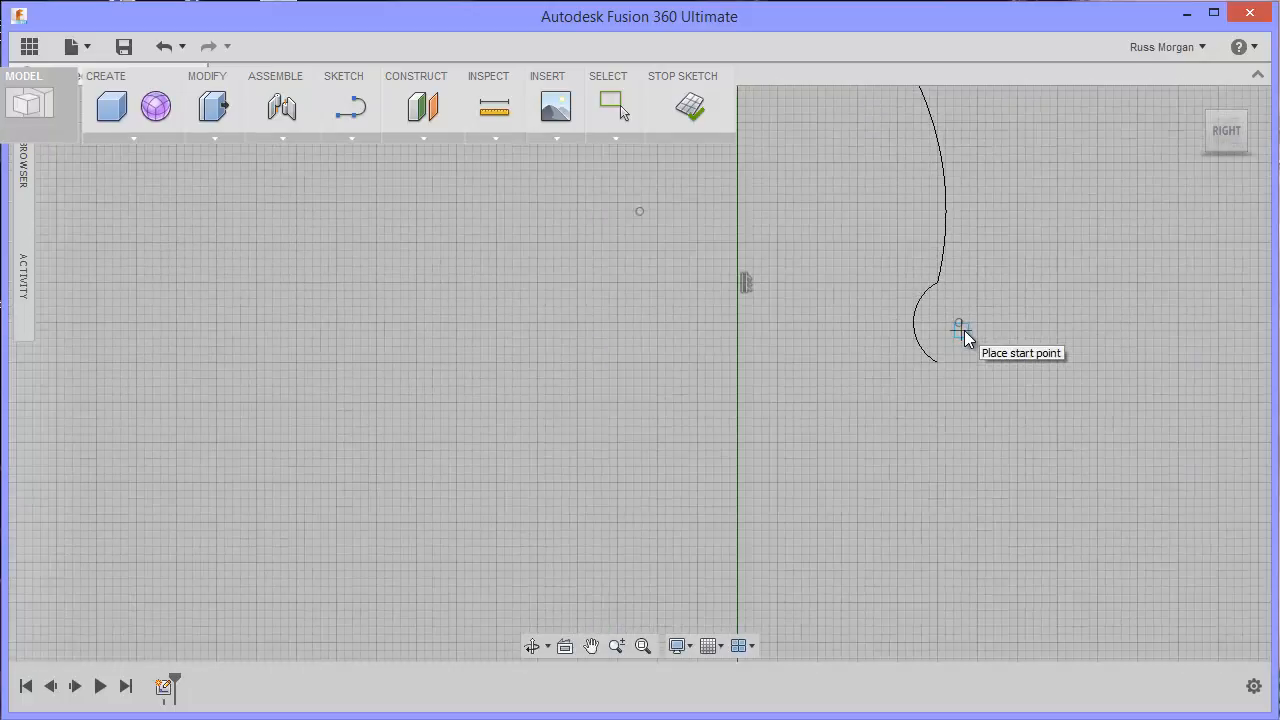
middle_click_drag(994, 394, 885, 364)
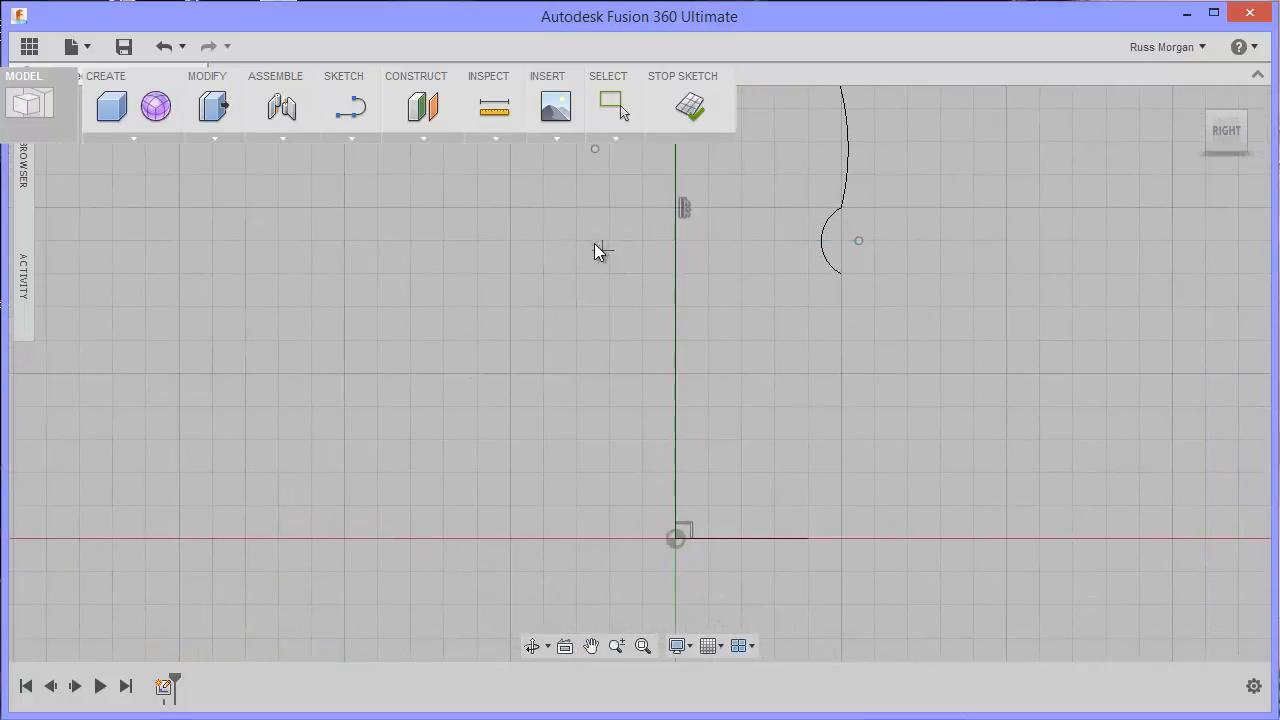
left_click(350, 137)
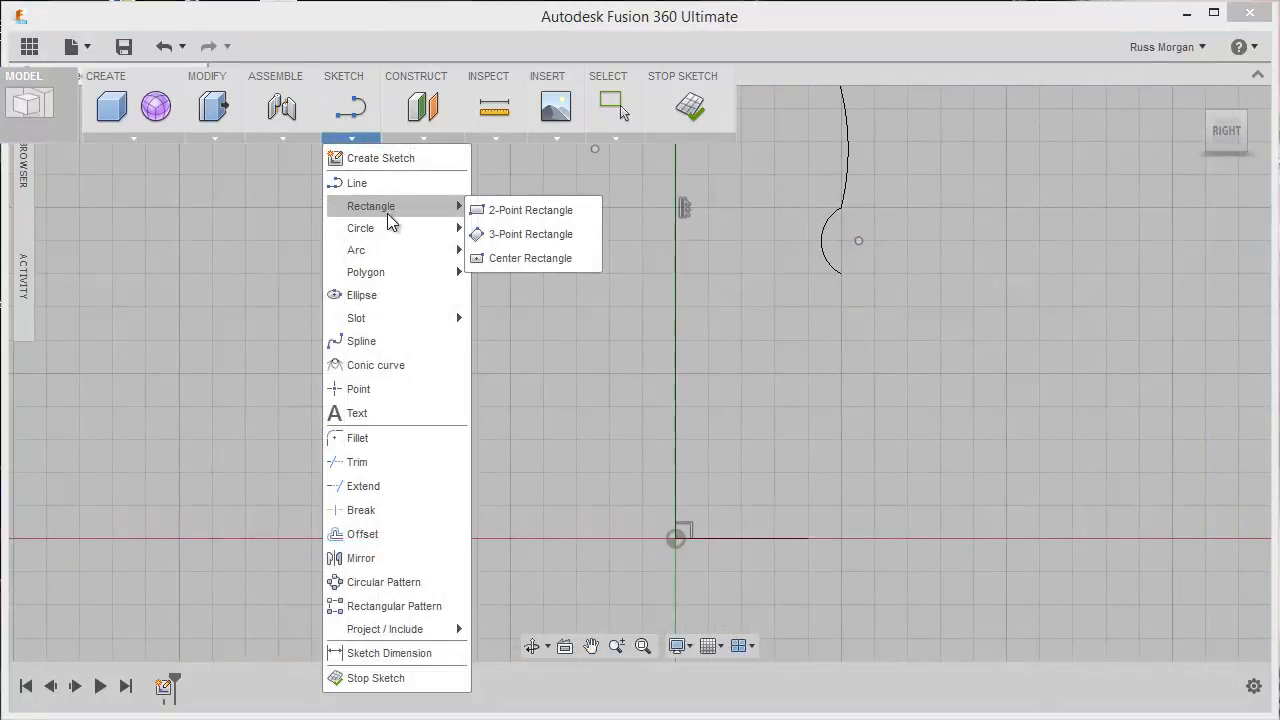
mouse_move(396, 226)
mouse_move(410, 250)
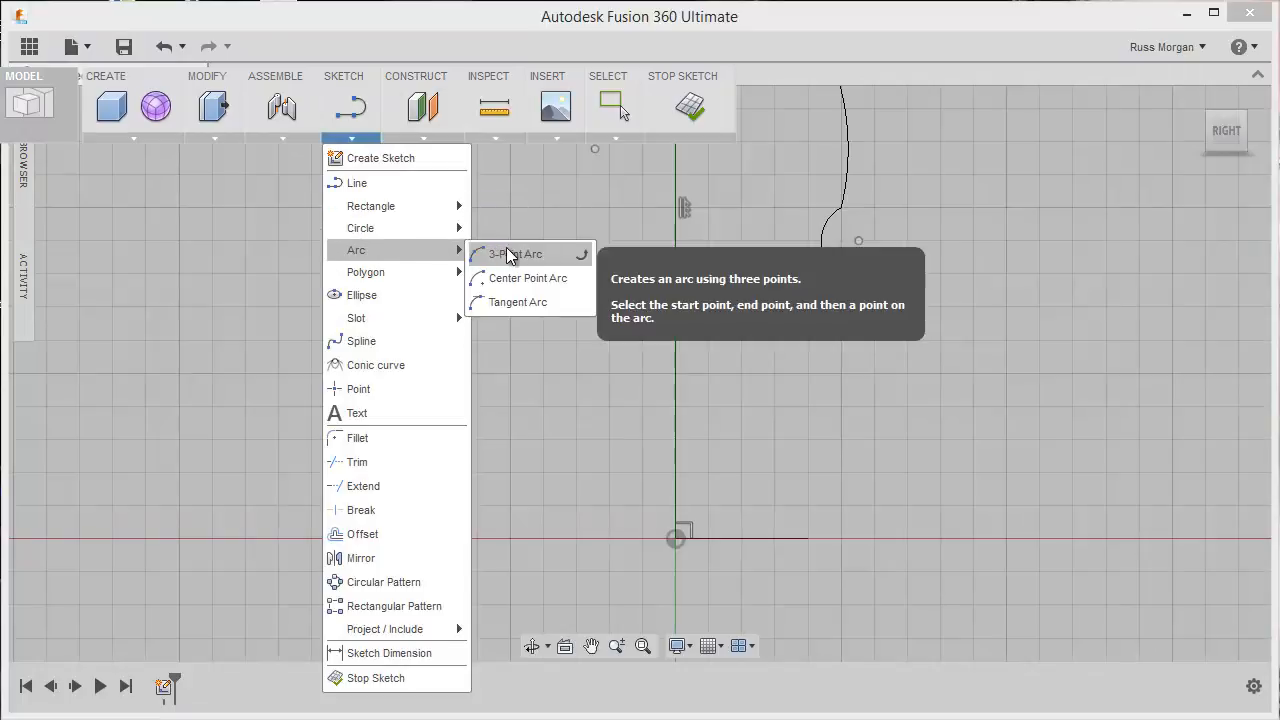
left_click(490, 253)
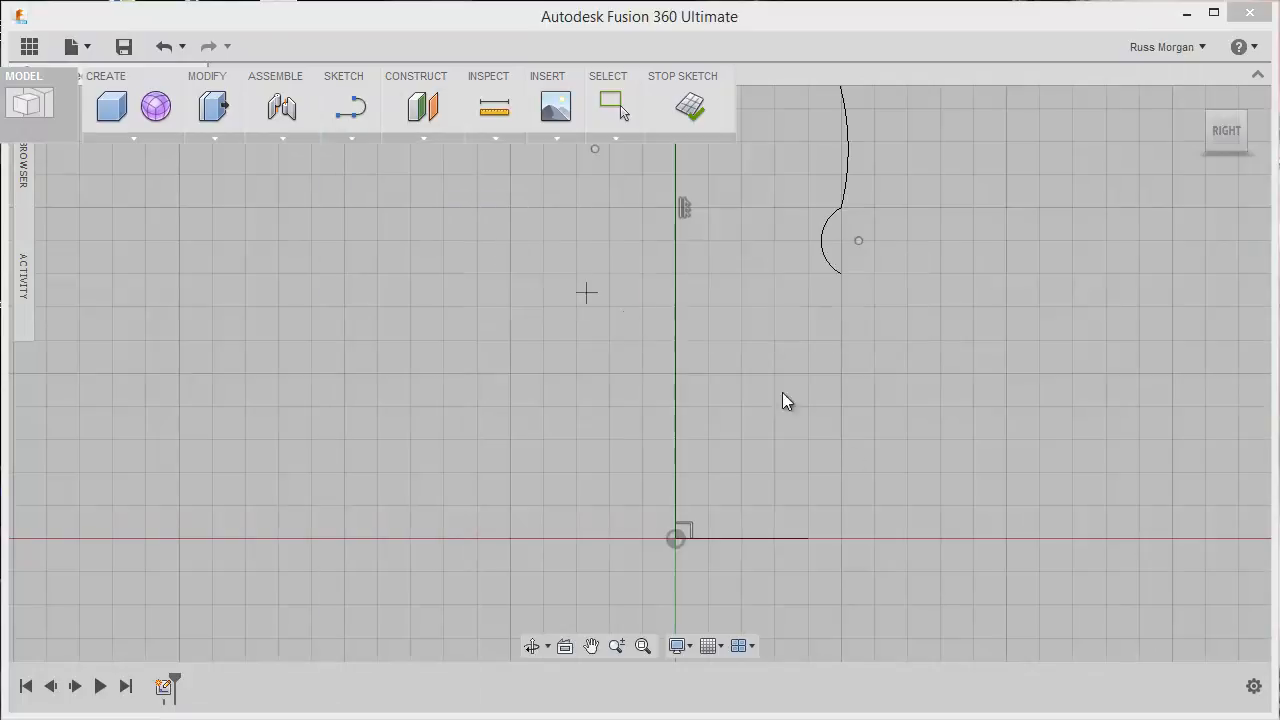
left_click(808, 540)
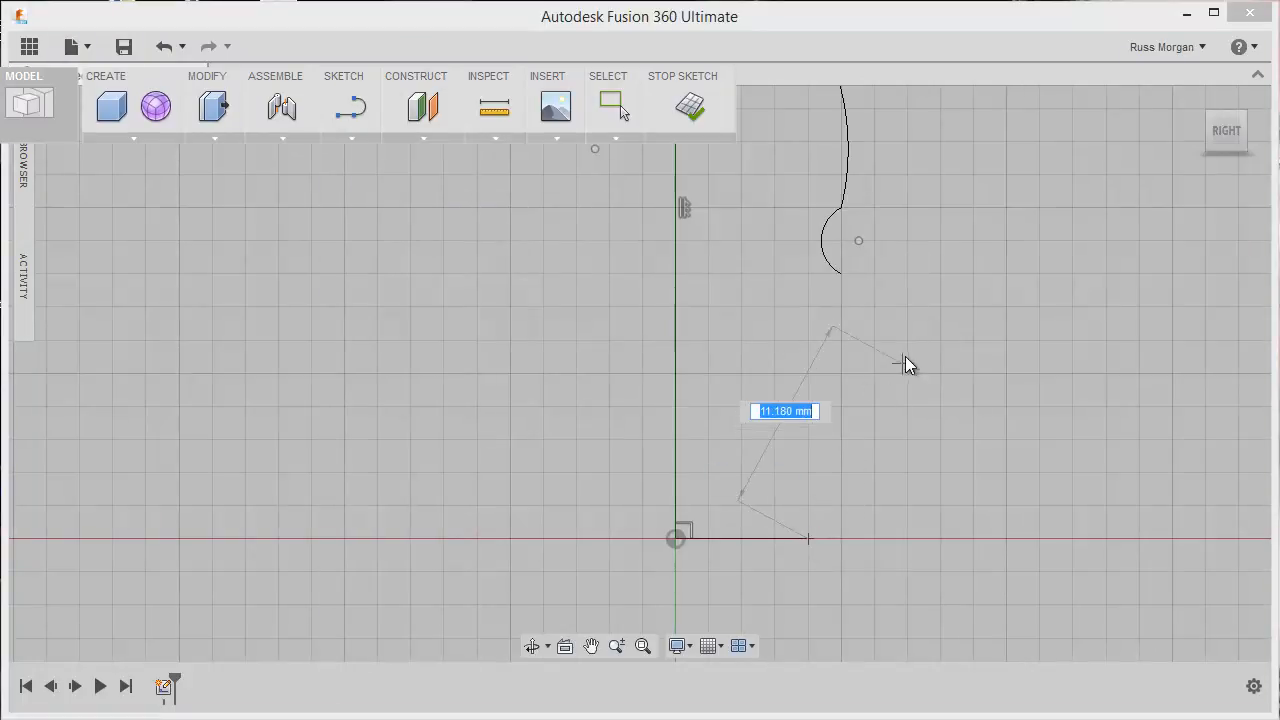
left_click(842, 274)
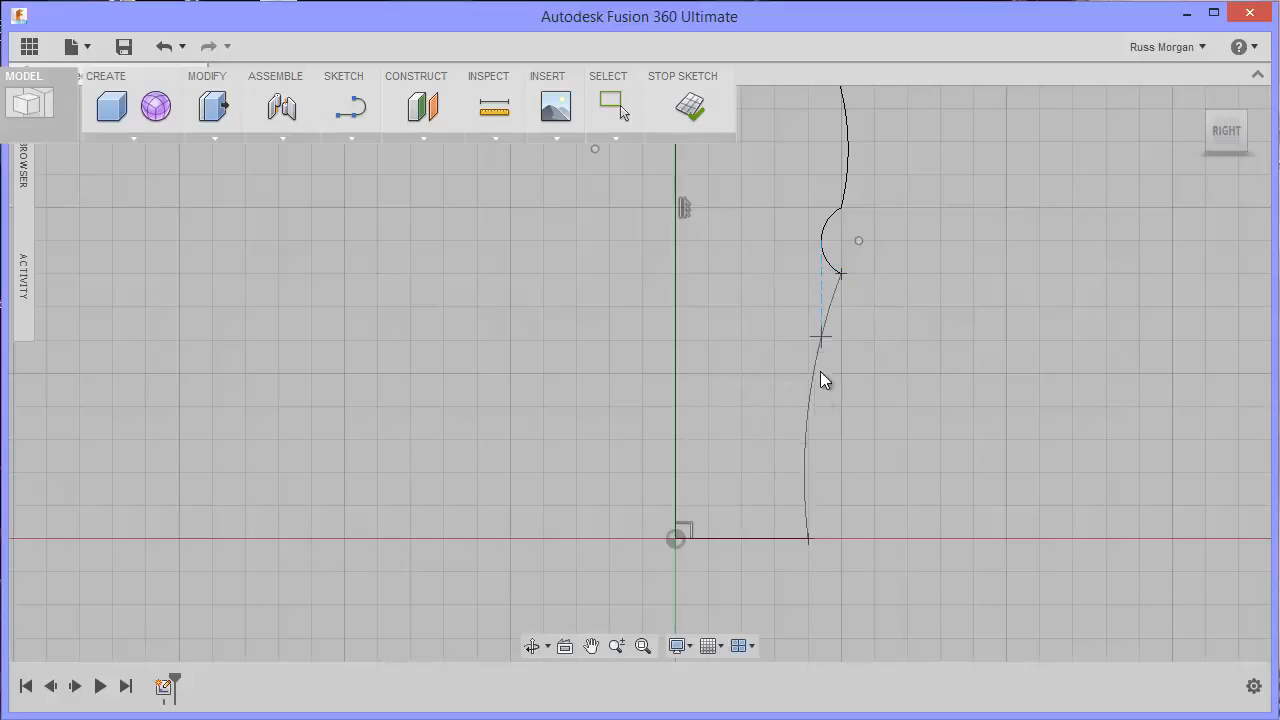
left_click(865, 461)
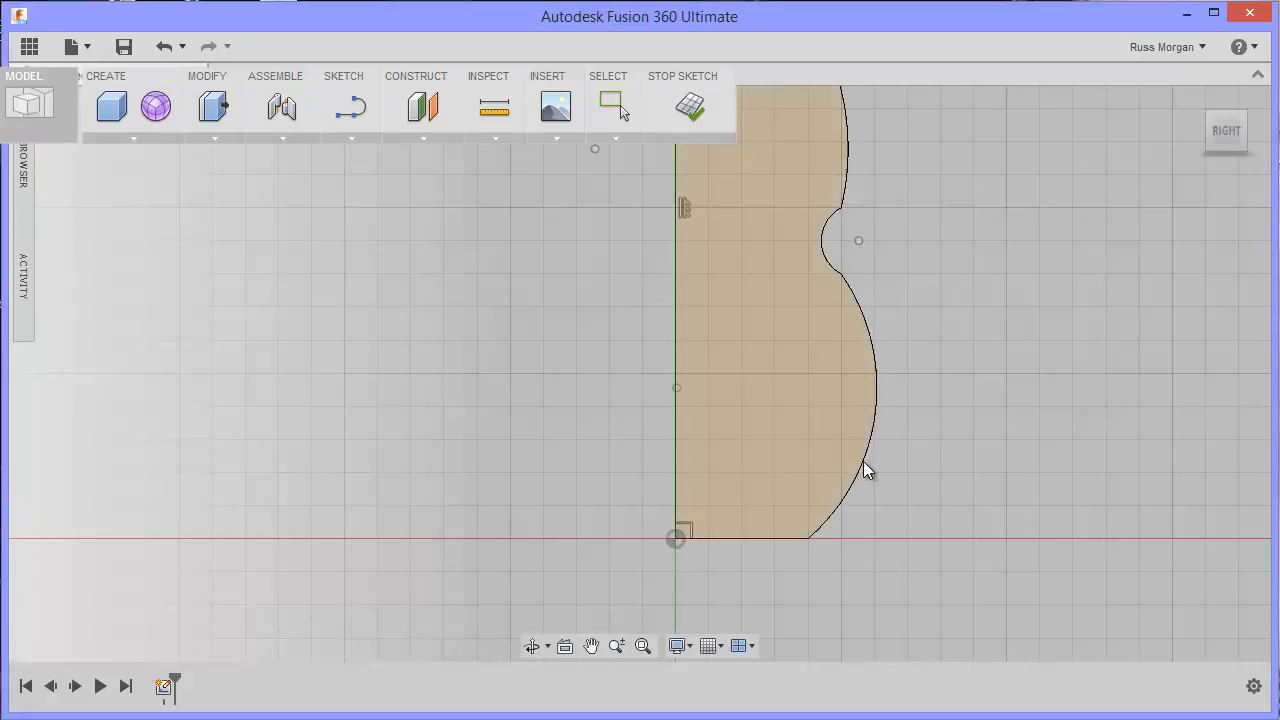
Step: Finish the sketch and switch to the isometric home view of the closed profile
left_click(700, 112)
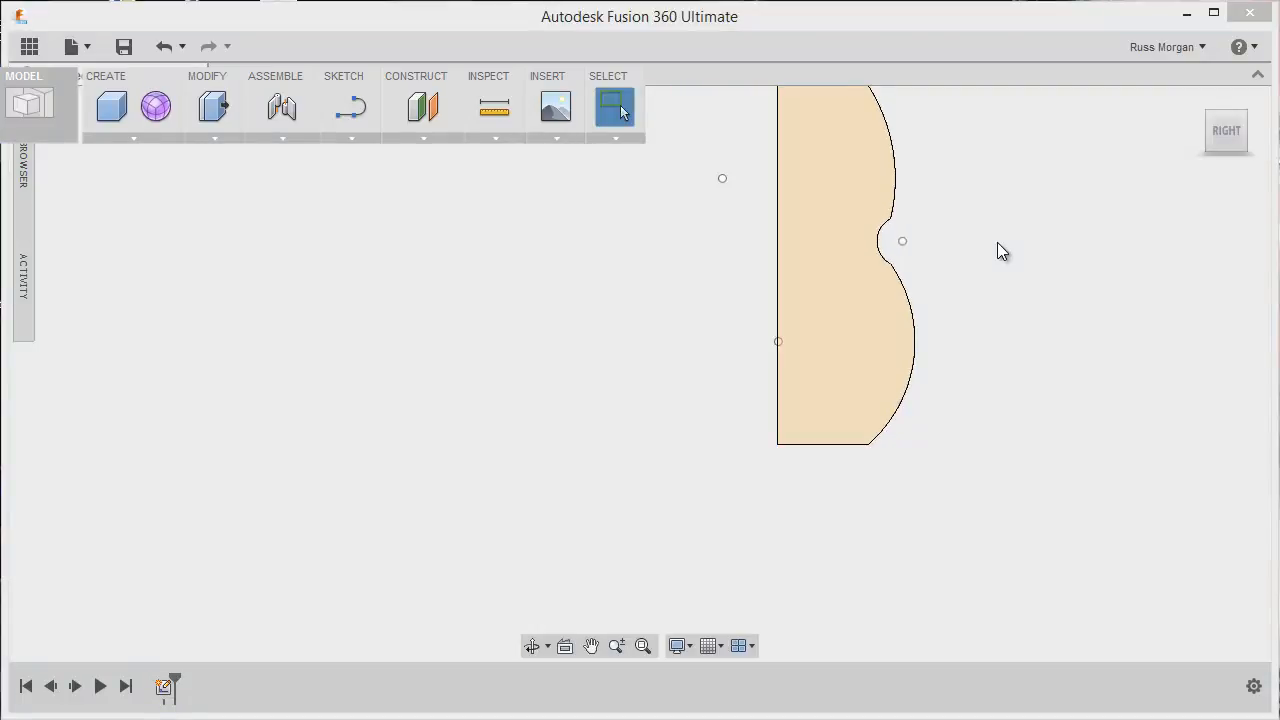
left_click(1198, 100)
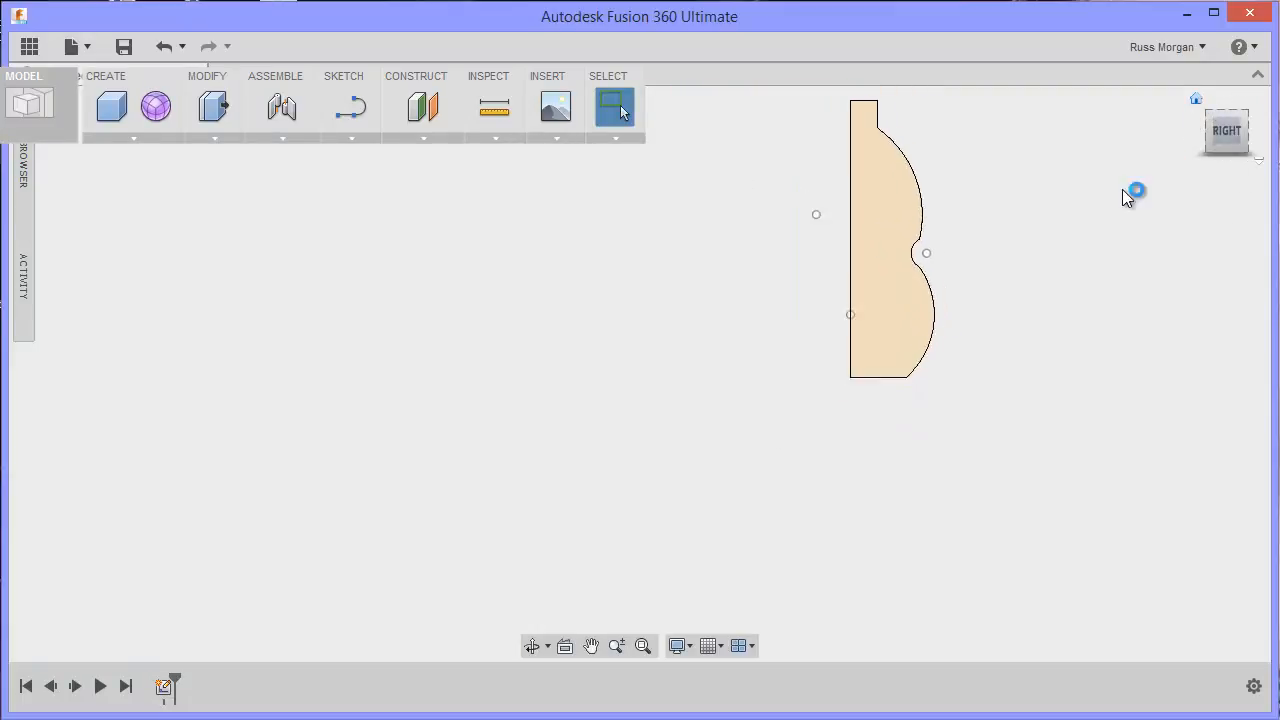
middle_click_drag(885, 265, 865, 290)
scroll(1056, 249, "down", 3)
key("Escape")
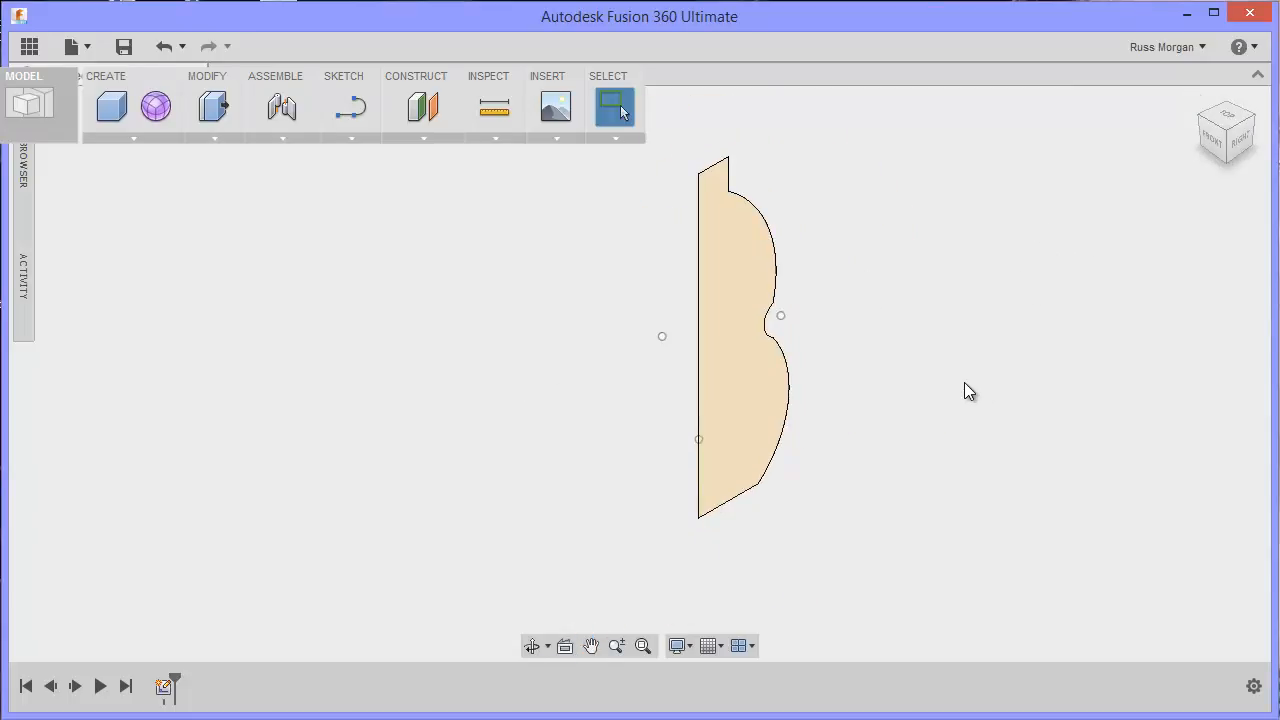
Step: Revolve the profile 360 degrees around its straight vertical edge as a new body
left_click(160, 137)
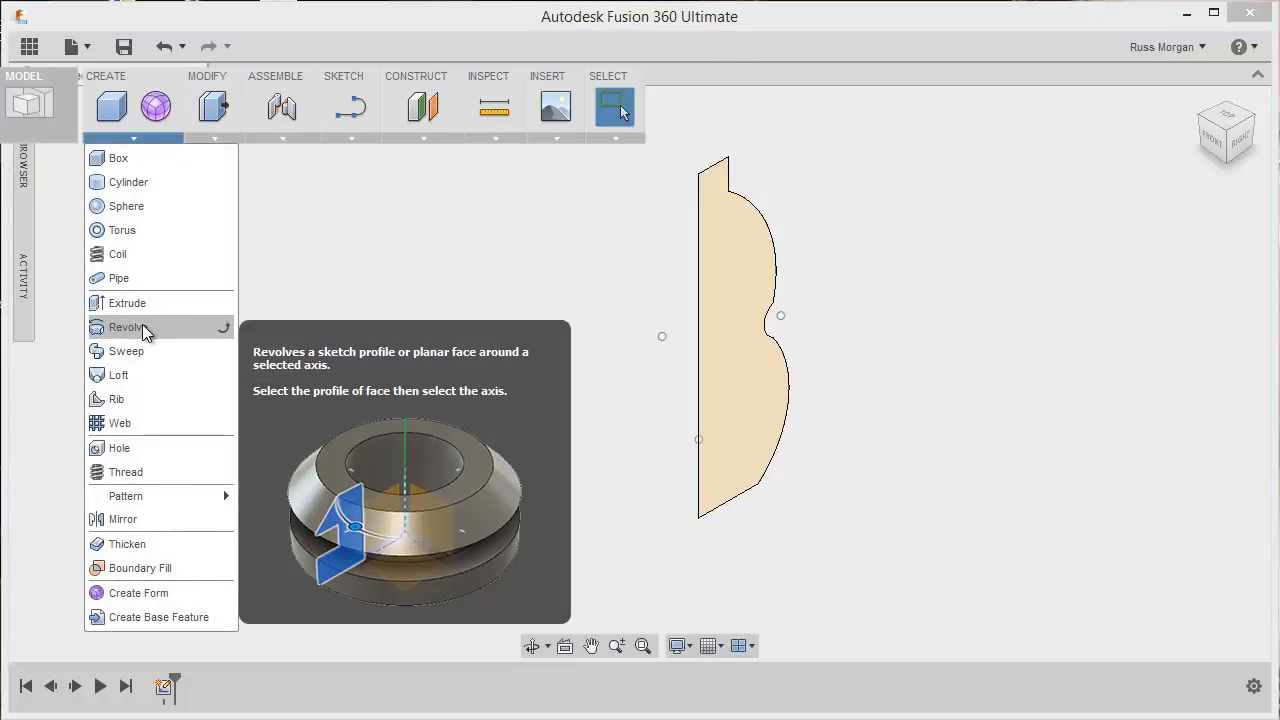
left_click(141, 332)
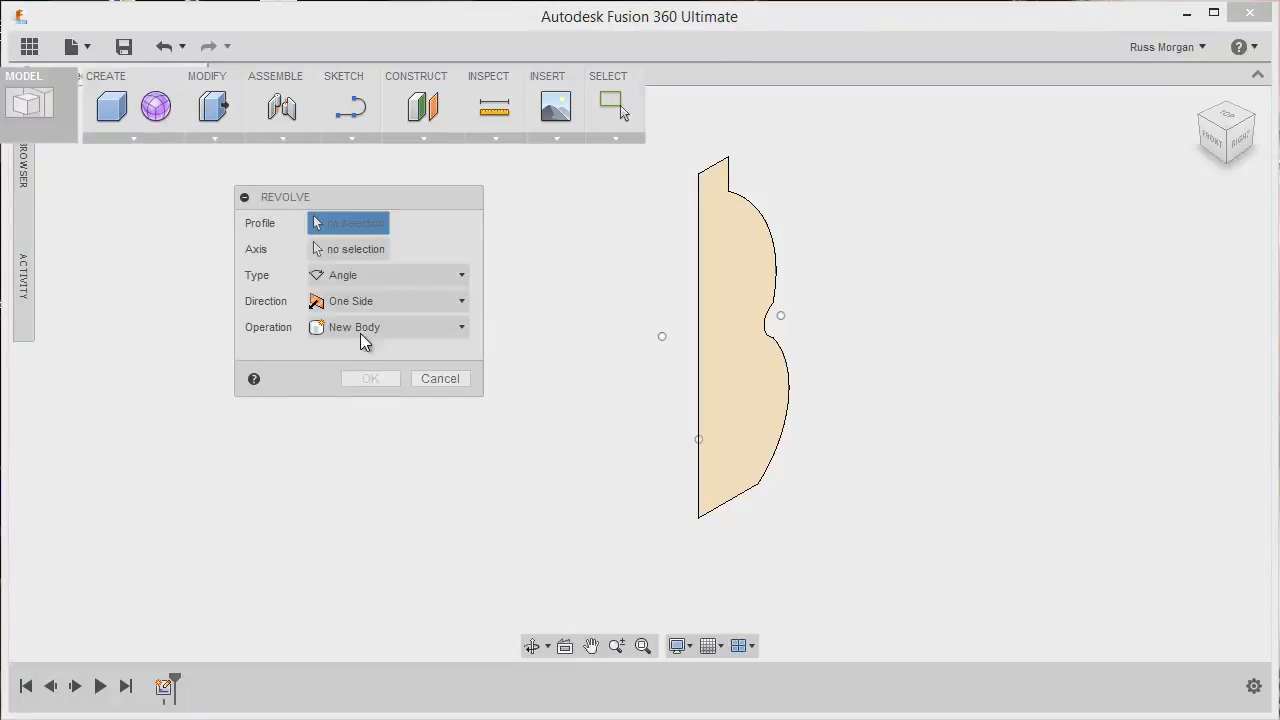
left_click(712, 290)
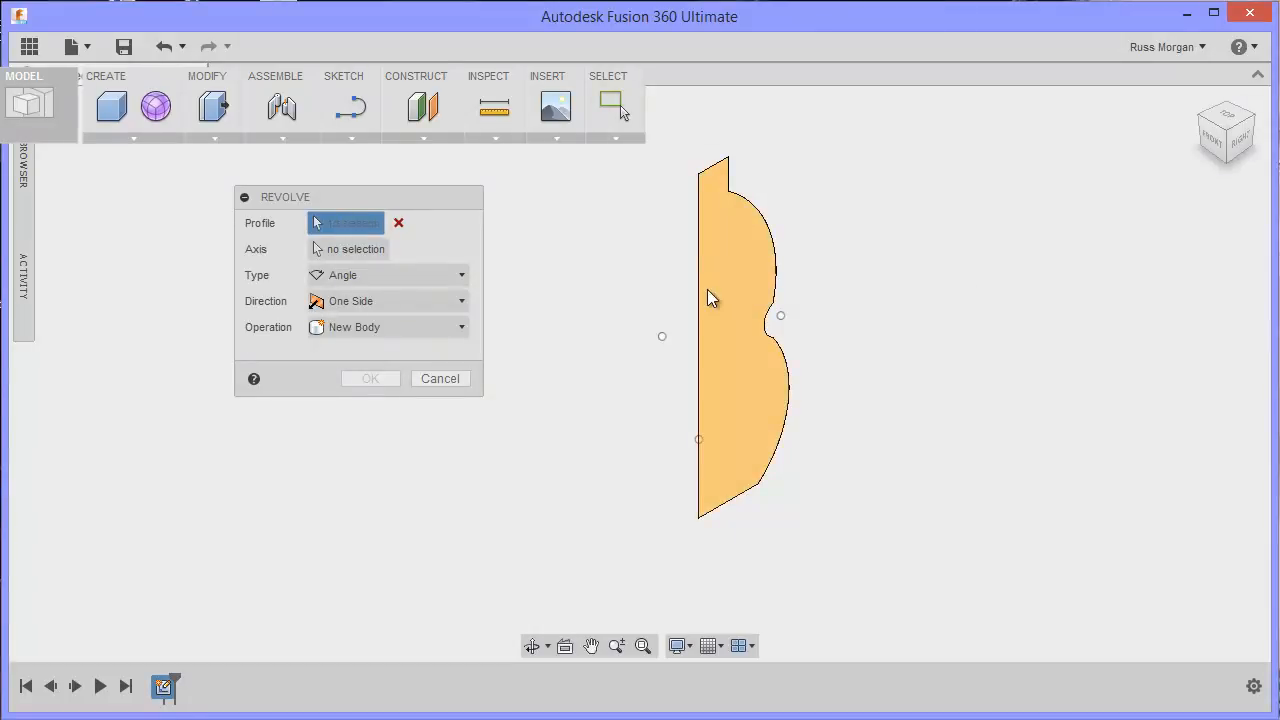
left_click(343, 251)
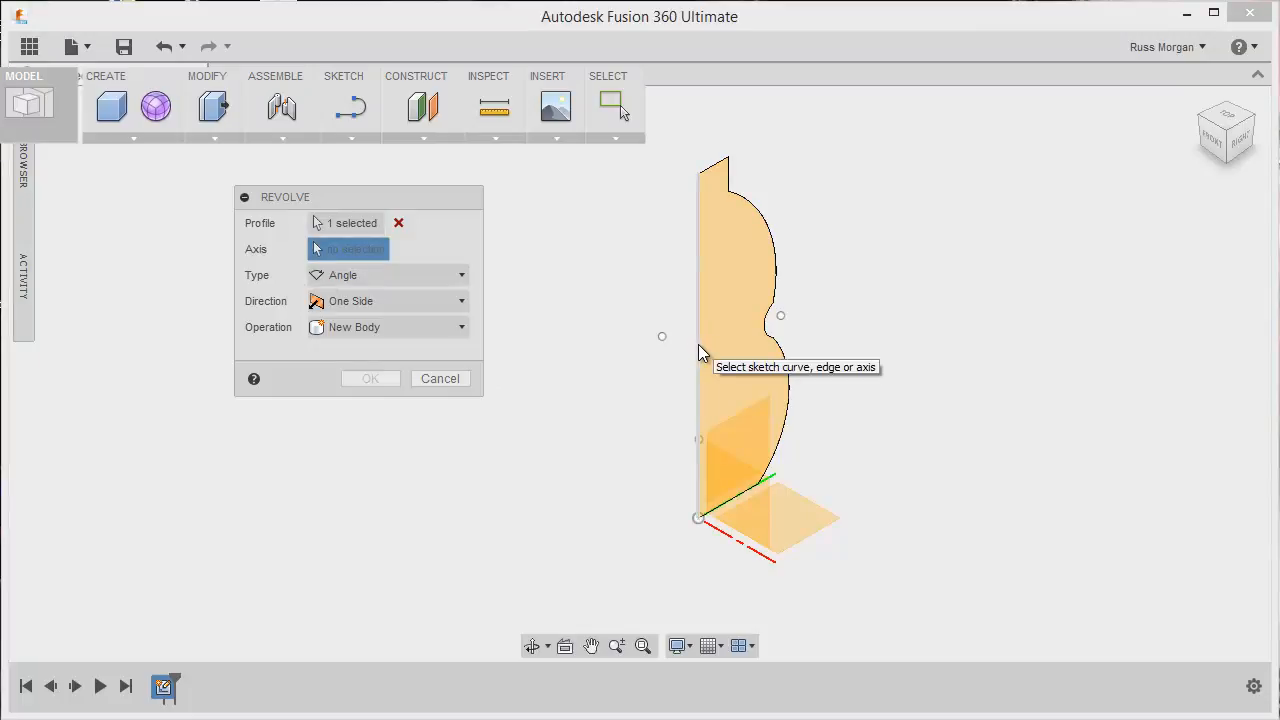
left_click(698, 346)
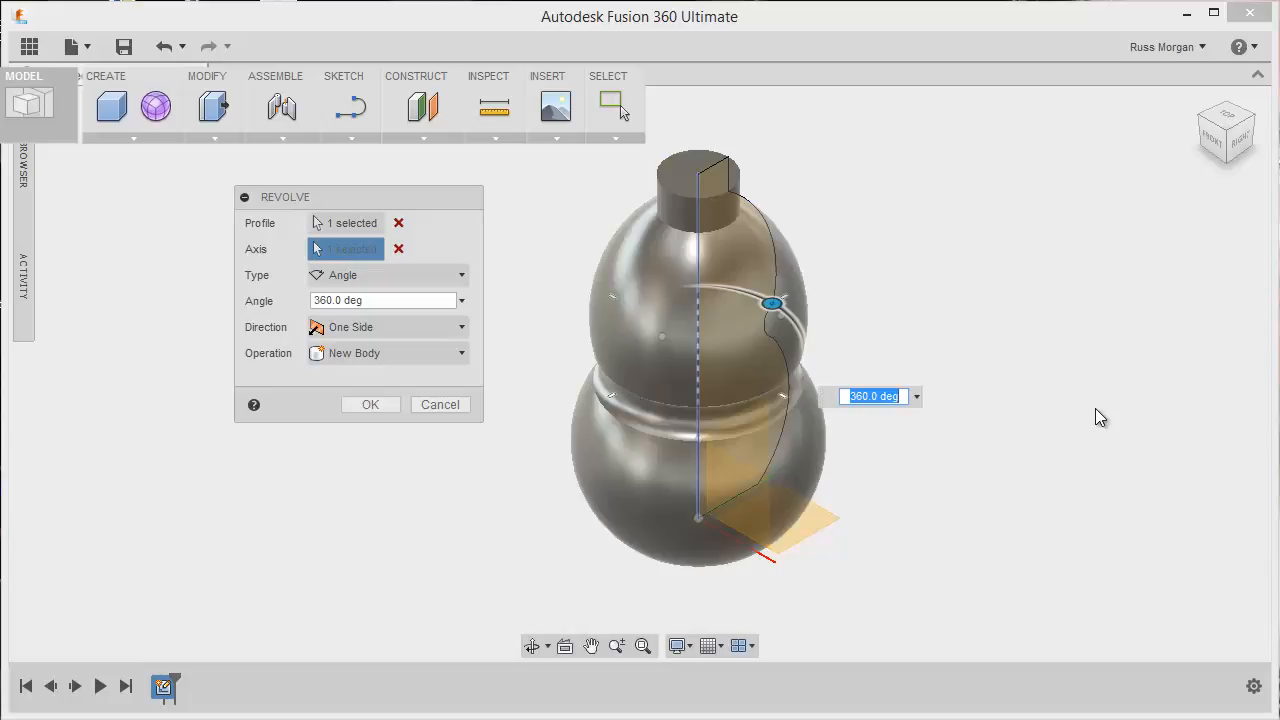
key("Return")
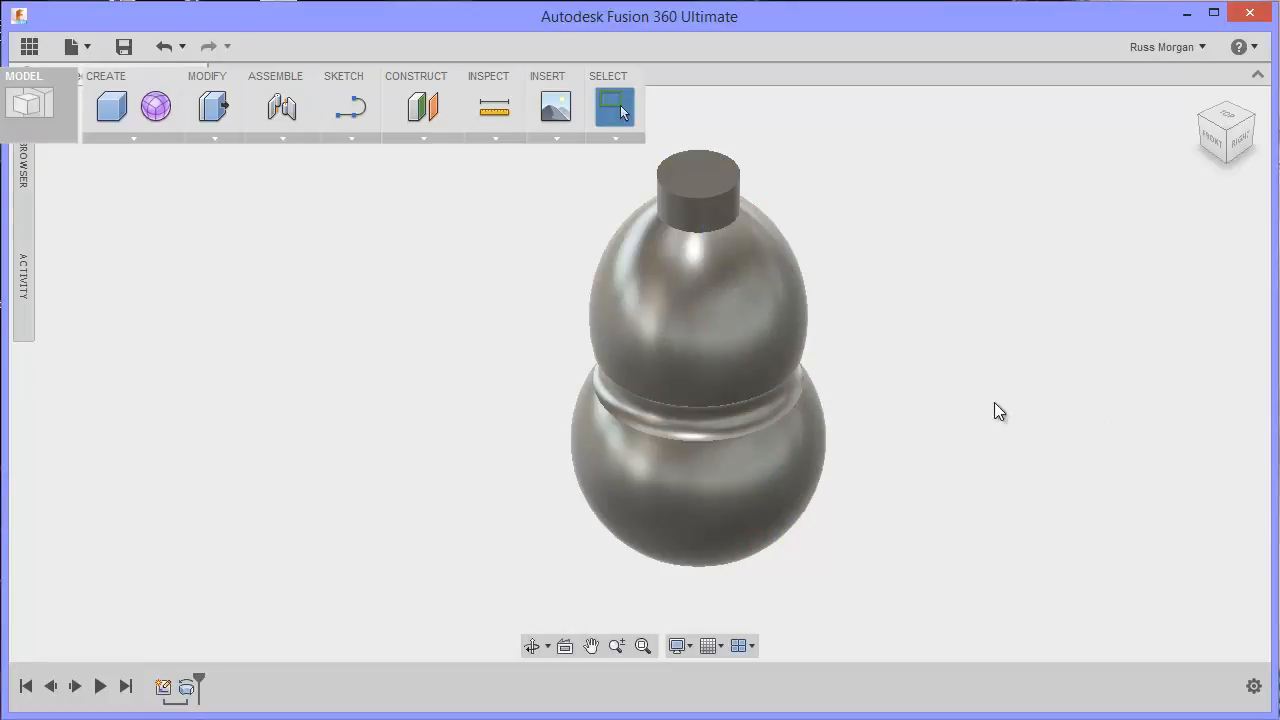
Step: Examine the revolved bottle body from different heights and close up at its cylindrical neck
scroll(966, 403, "down", 3)
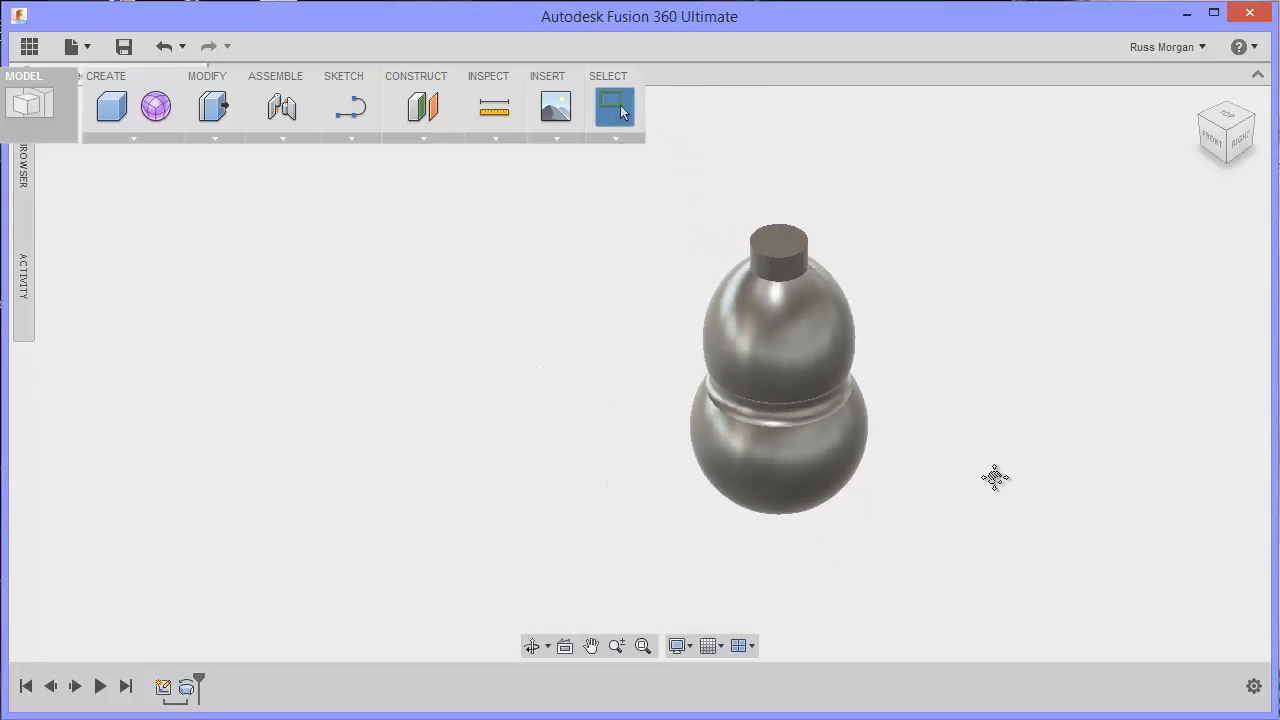
middle_click_drag(995, 477, 989, 585)
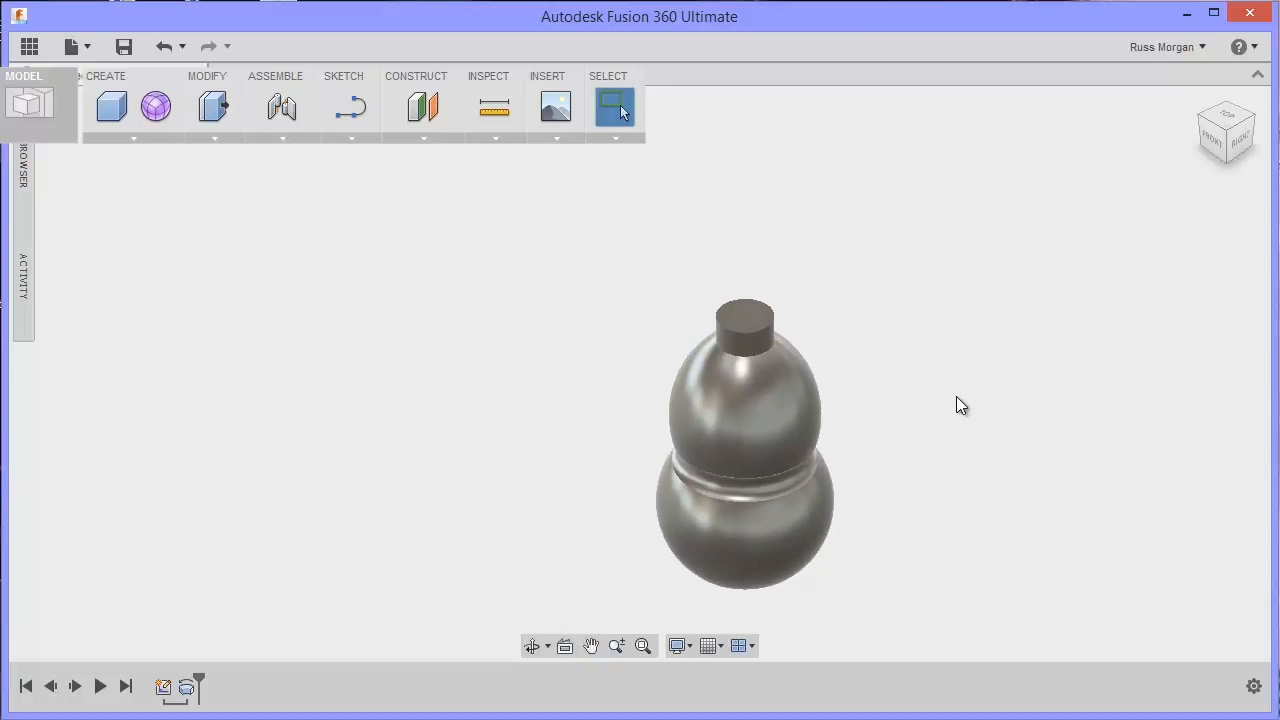
mouse_move(956, 398)
middle_mouse_down("shift")
mouse_move(954, 377)
mouse_move(1006, 306)
mouse_move(1025, 333)
mouse_move(923, 363)
mouse_move(923, 380)
mouse_move(957, 380)
middle_mouse_up("shift")
middle_click_drag(914, 494, 910, 351)
middle_click_drag(941, 373, 908, 478)
scroll(904, 460, "down", 2)
scroll(904, 457, "up", 5)
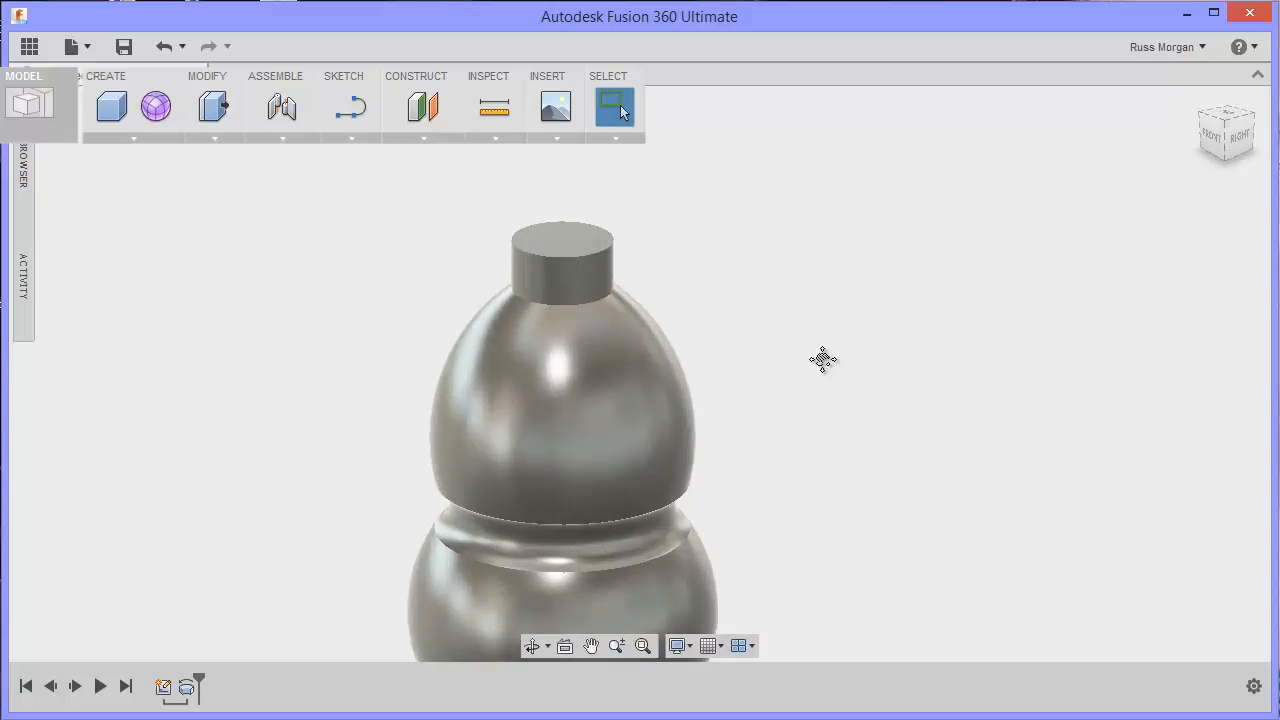
middle_click_drag(822, 359, 998, 456)
scroll(1000, 458, "up", 3)
middle_click_drag(888, 390, 1058, 448)
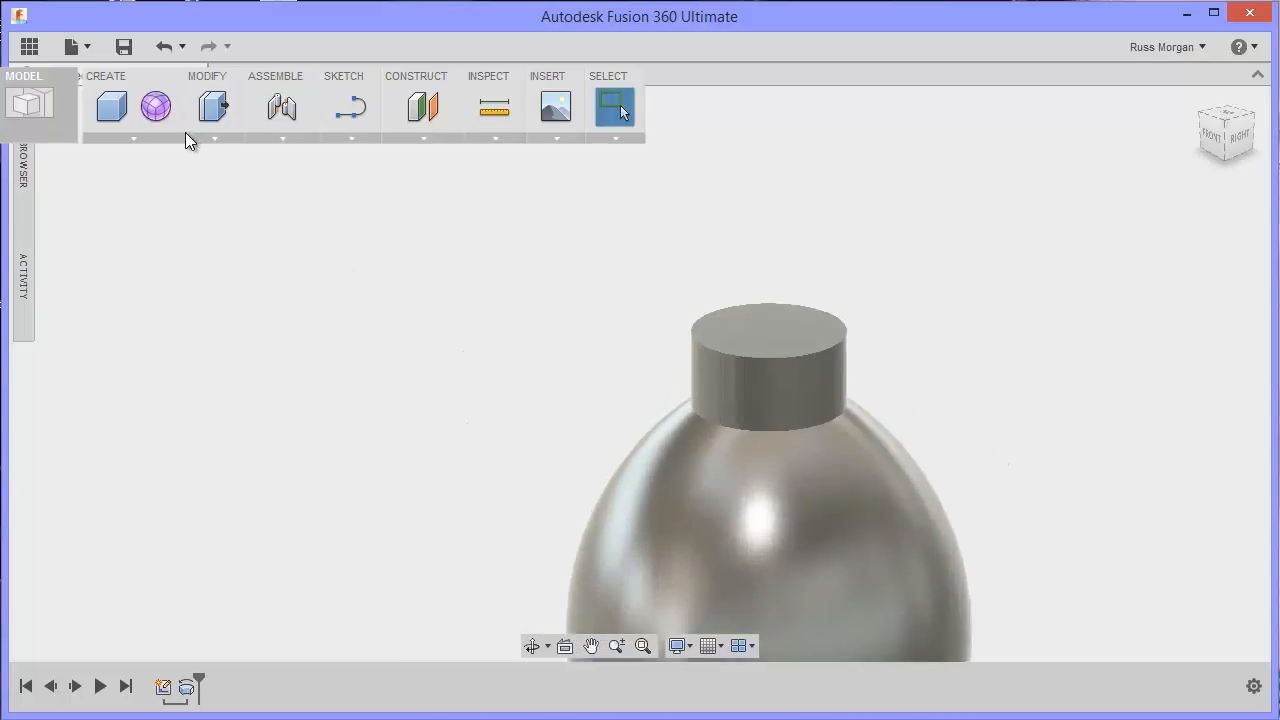
Step: Start a Thread on the neck's cylindrical face with the ISO Metric profile
left_click(211, 138)
left_click(147, 138)
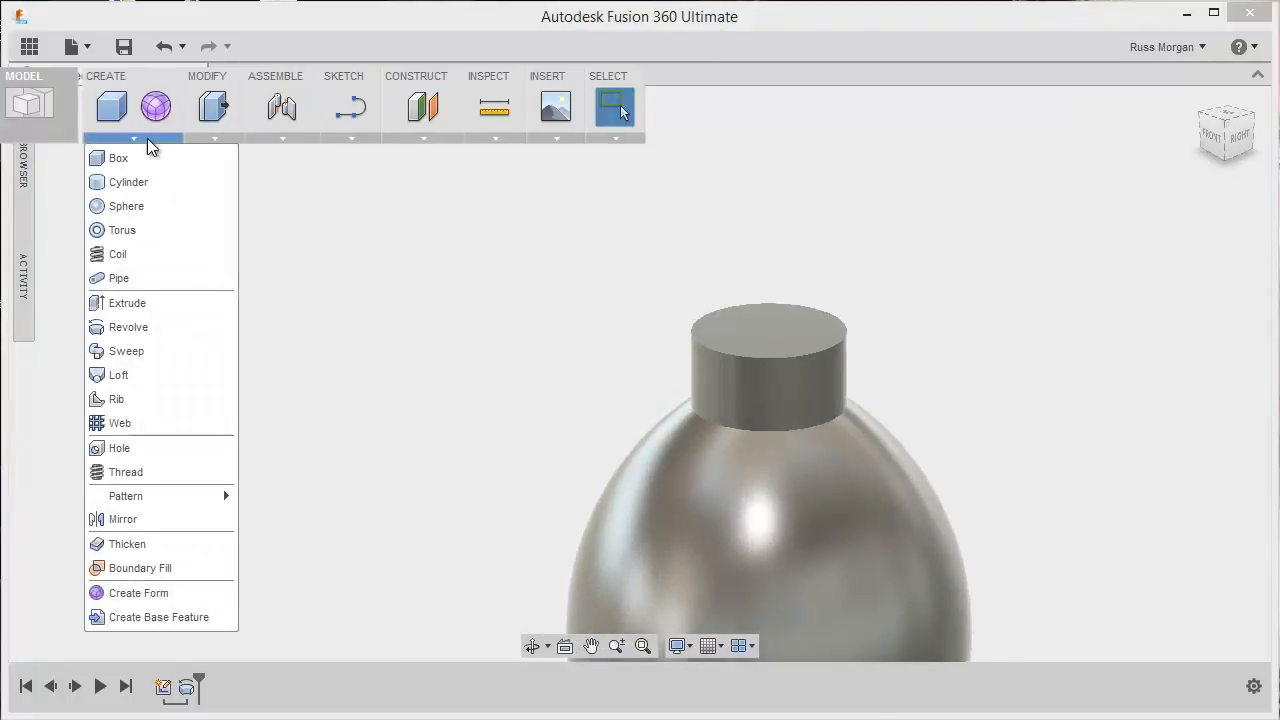
left_click(130, 472)
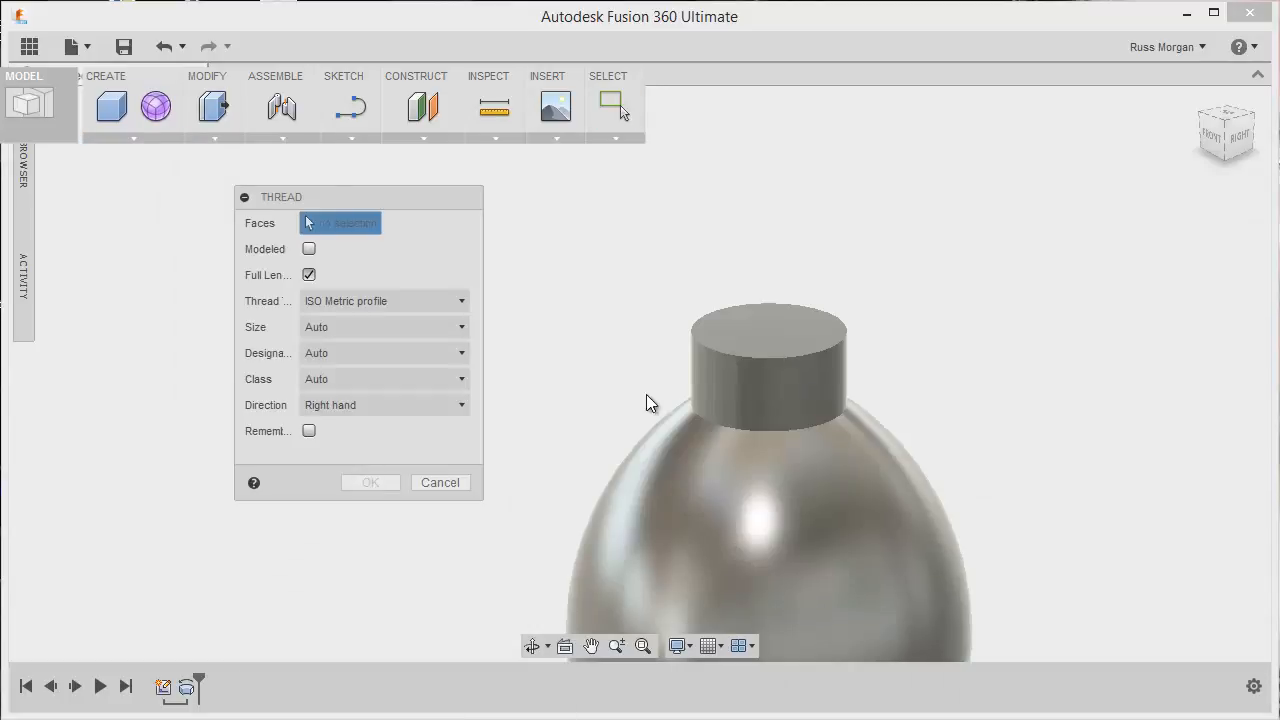
left_click(772, 364)
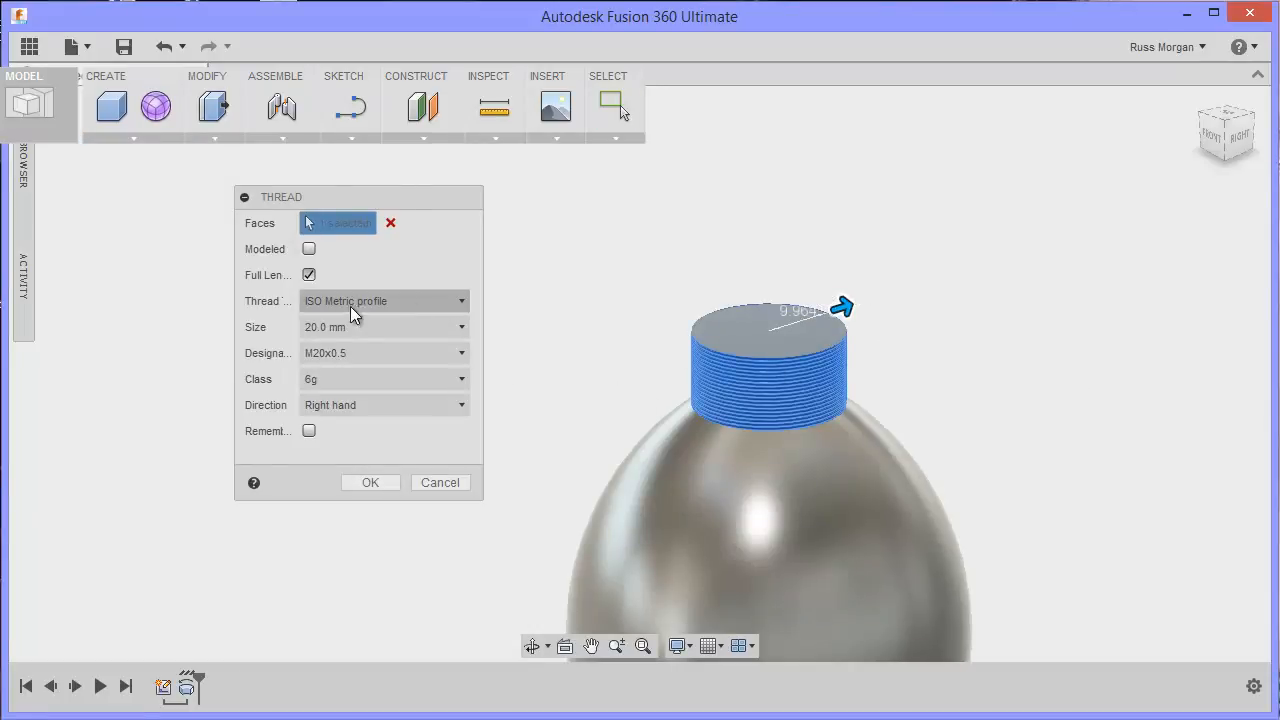
Step: Try a 16.0 mm thread size on the neck and set it back to 20.0 mm
left_click(459, 329)
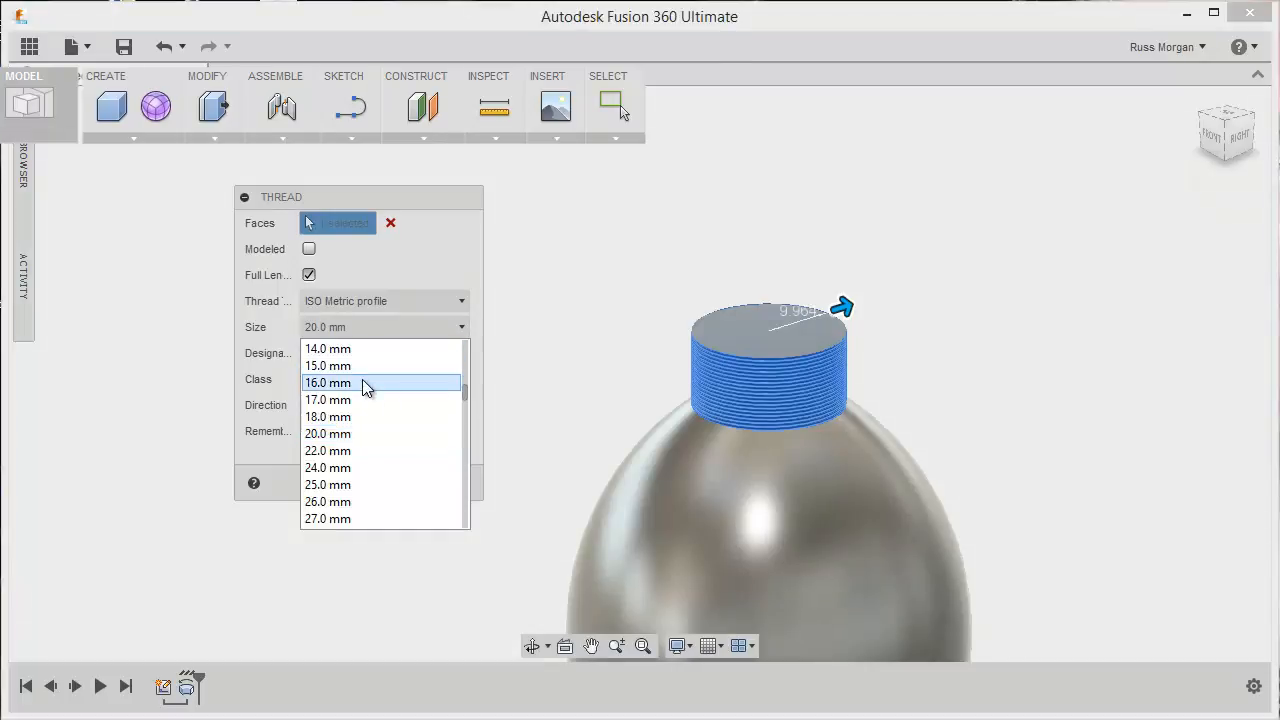
left_click(363, 380)
left_click(460, 329)
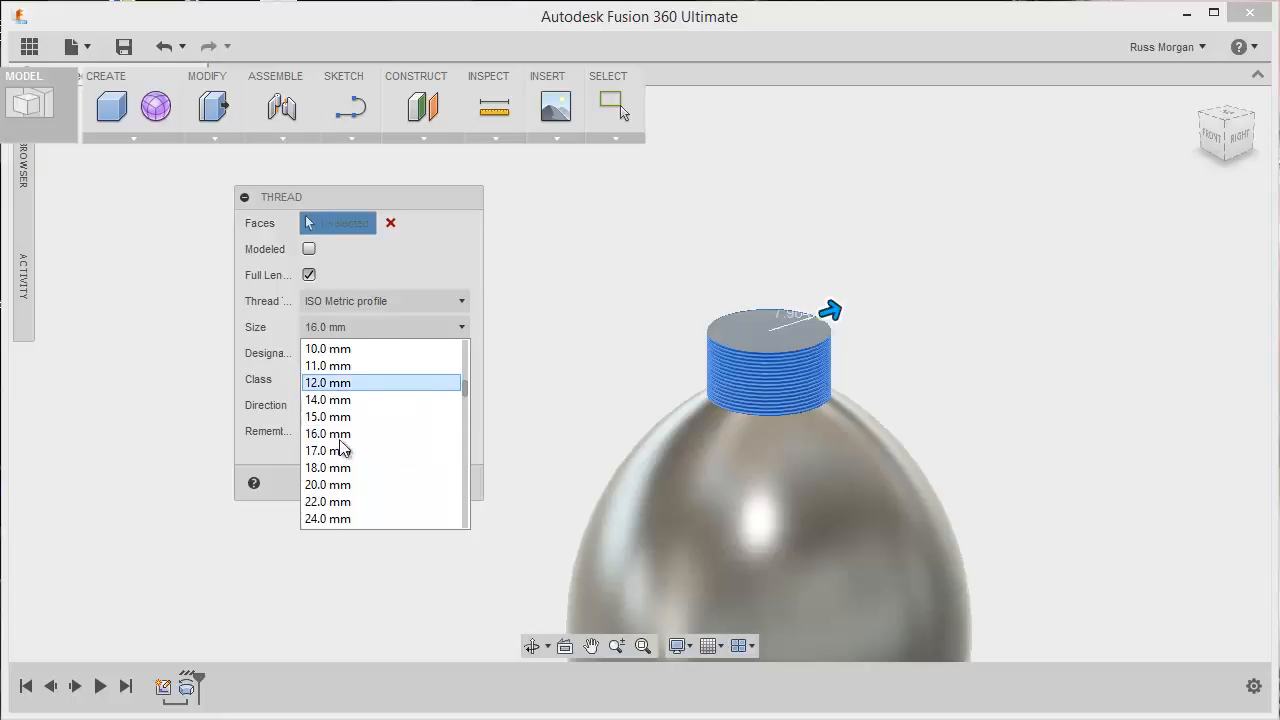
left_click(337, 485)
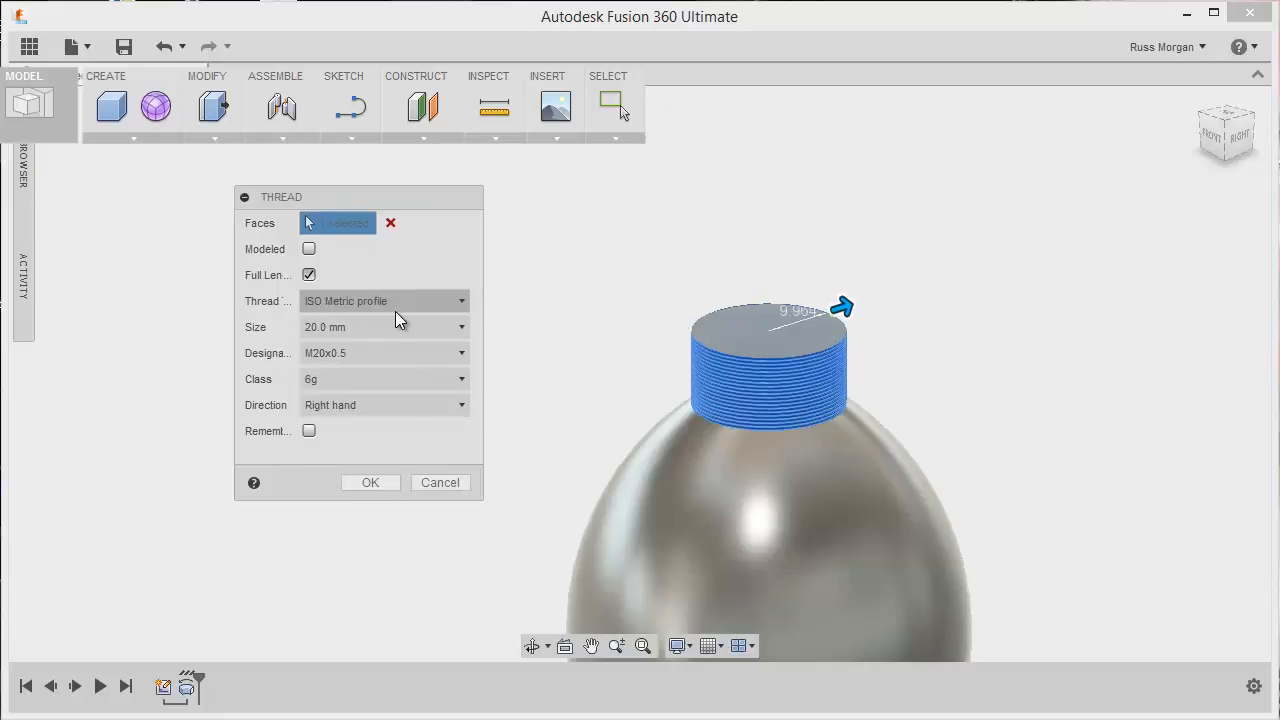
Step: Turn off full length for the neck thread, shorten it to 5 mm from the top, and create it
left_click(309, 275)
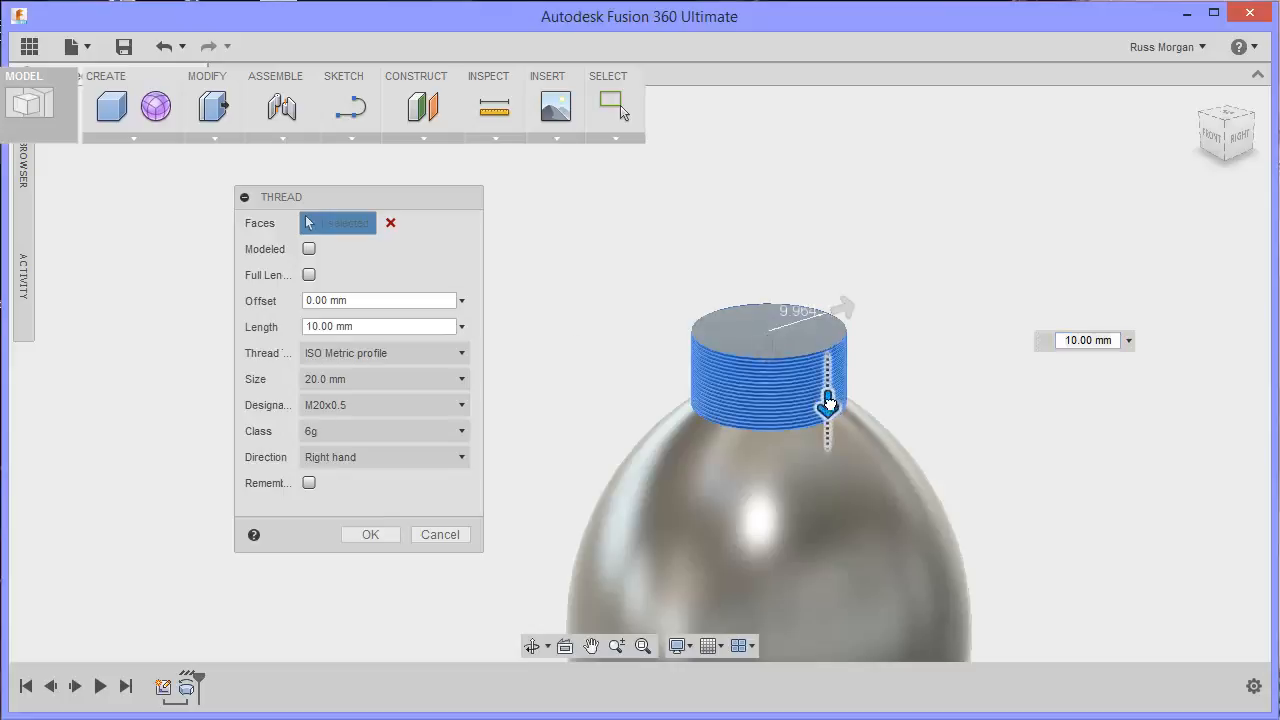
left_click_drag(828, 402, 827, 368)
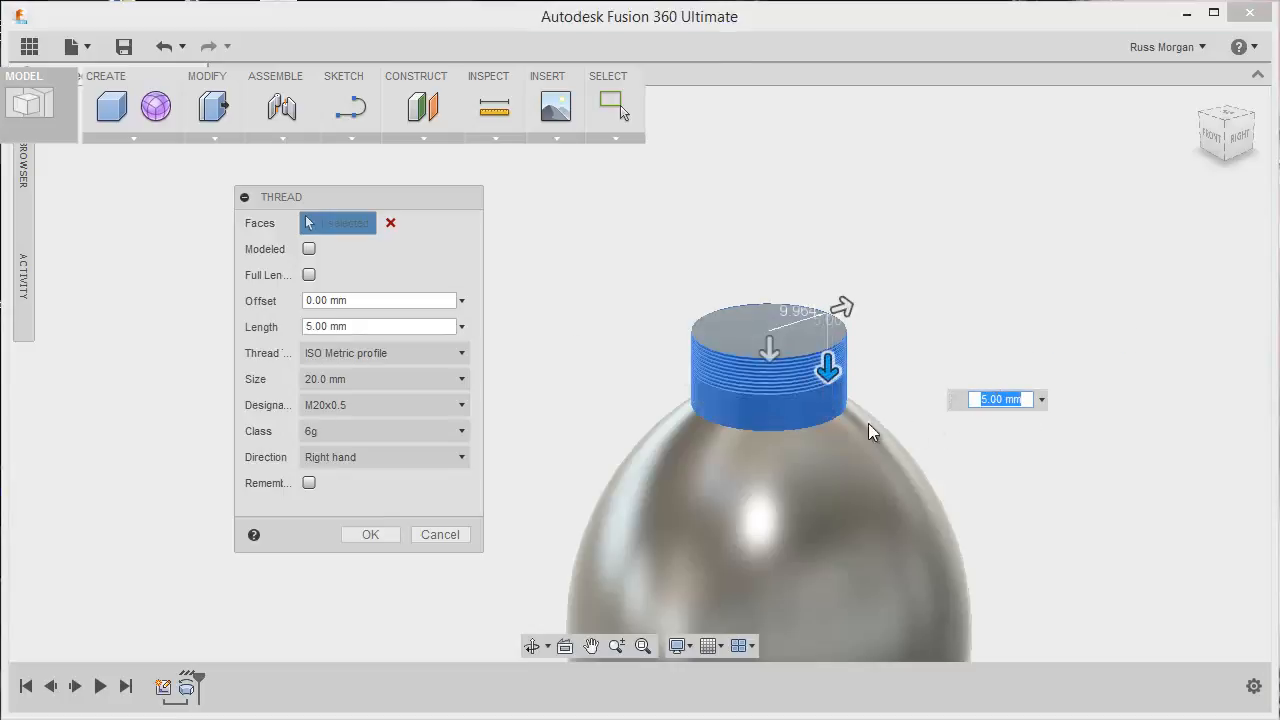
left_click(370, 534)
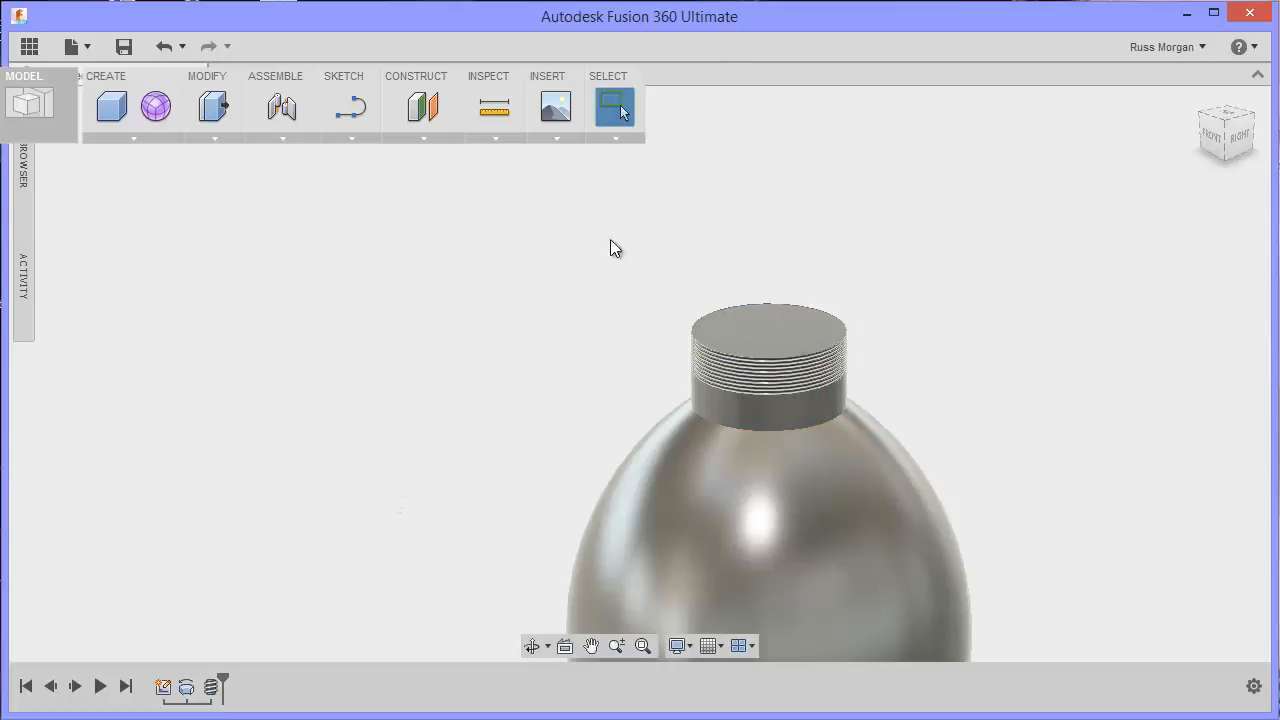
Step: Shell the bottle body to the inside with a 1.00 mm wall thickness, removing the neck's flat top face
left_click(135, 137)
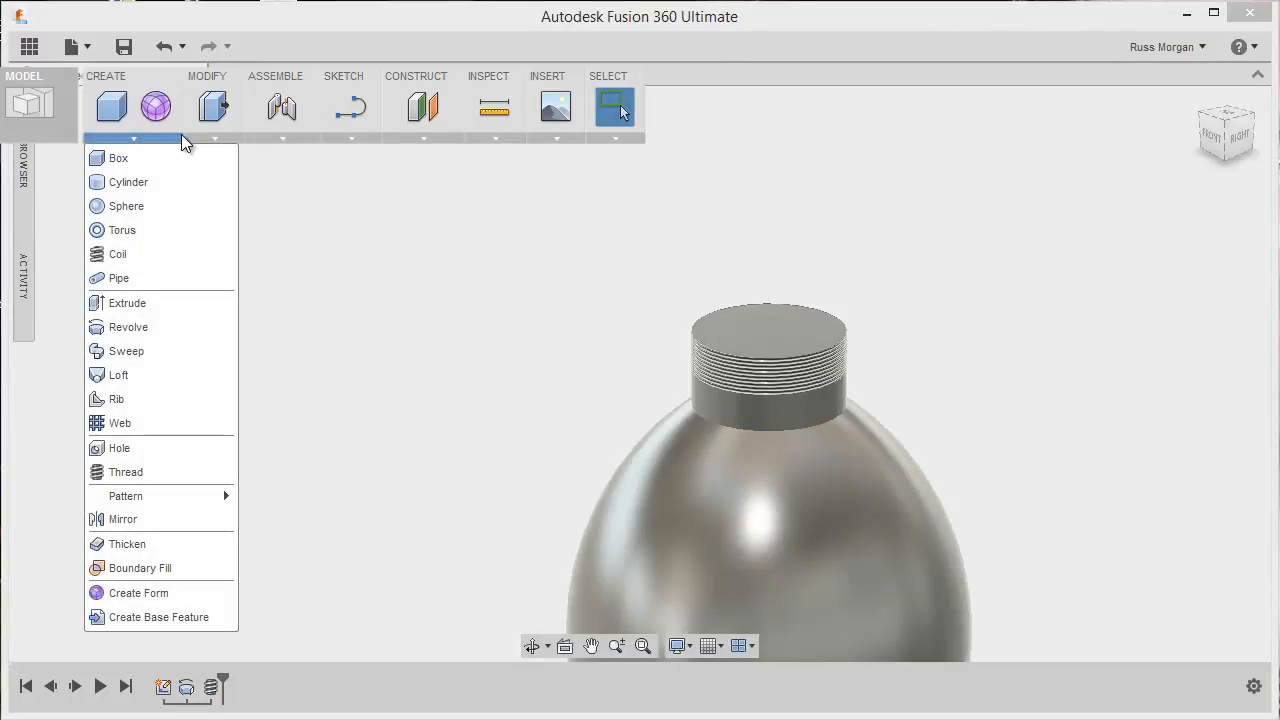
left_click(210, 137)
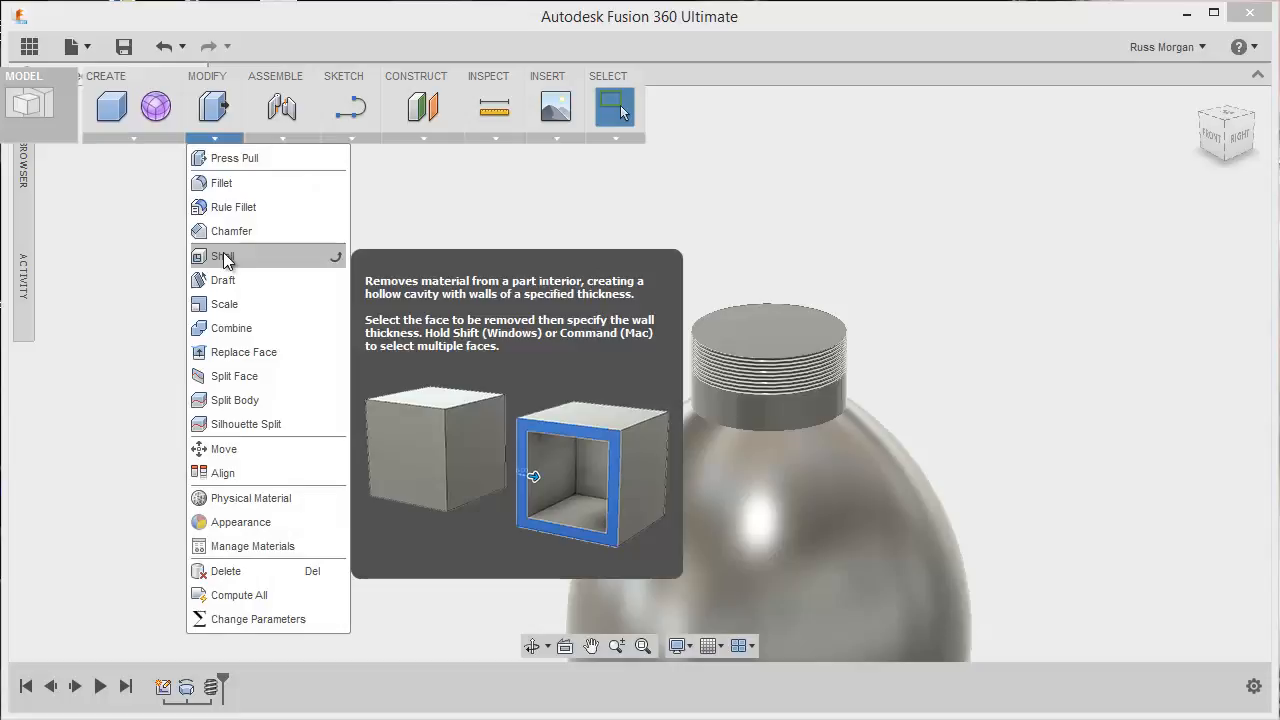
left_click(225, 258)
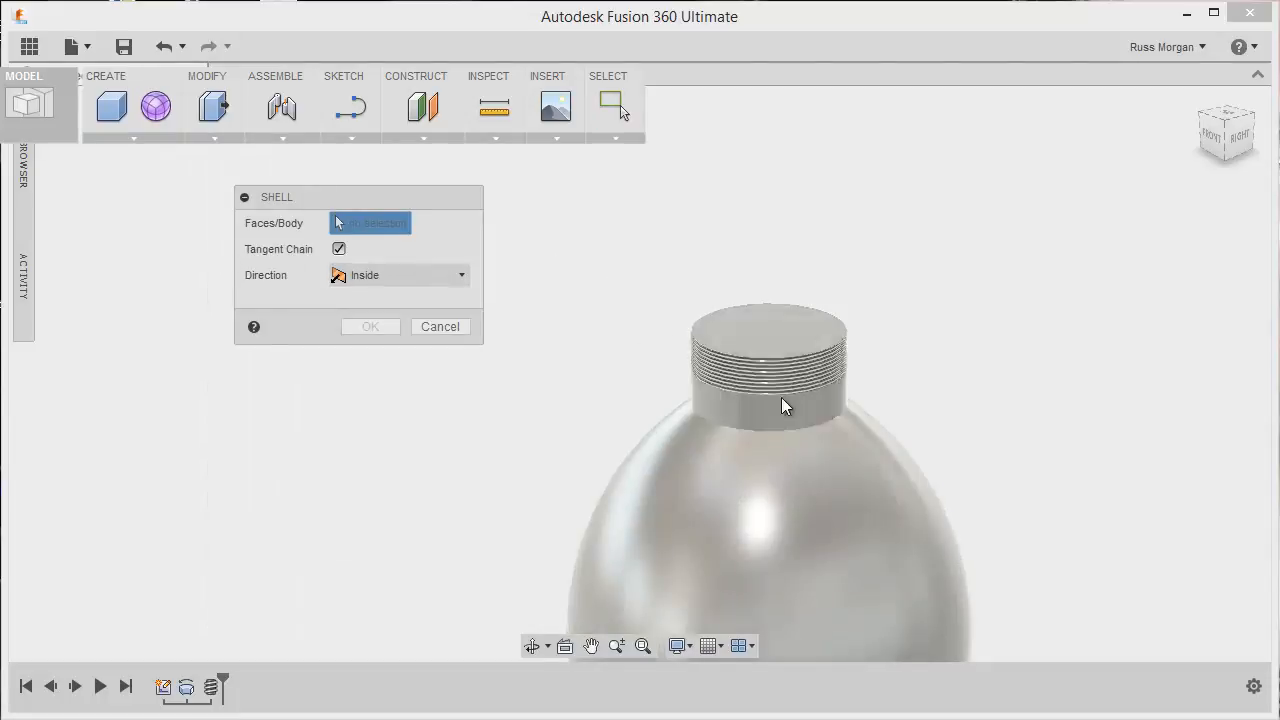
left_click(772, 329)
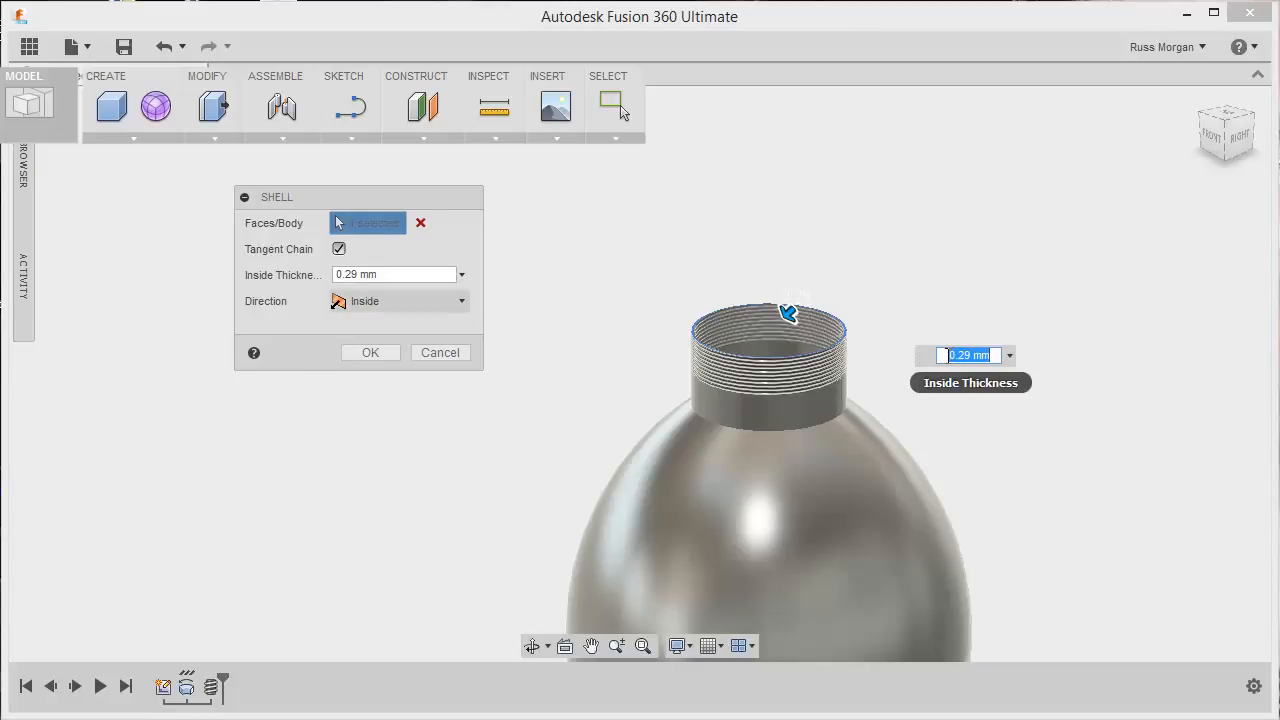
left_click_drag(955, 357, 929, 361)
type("1.")
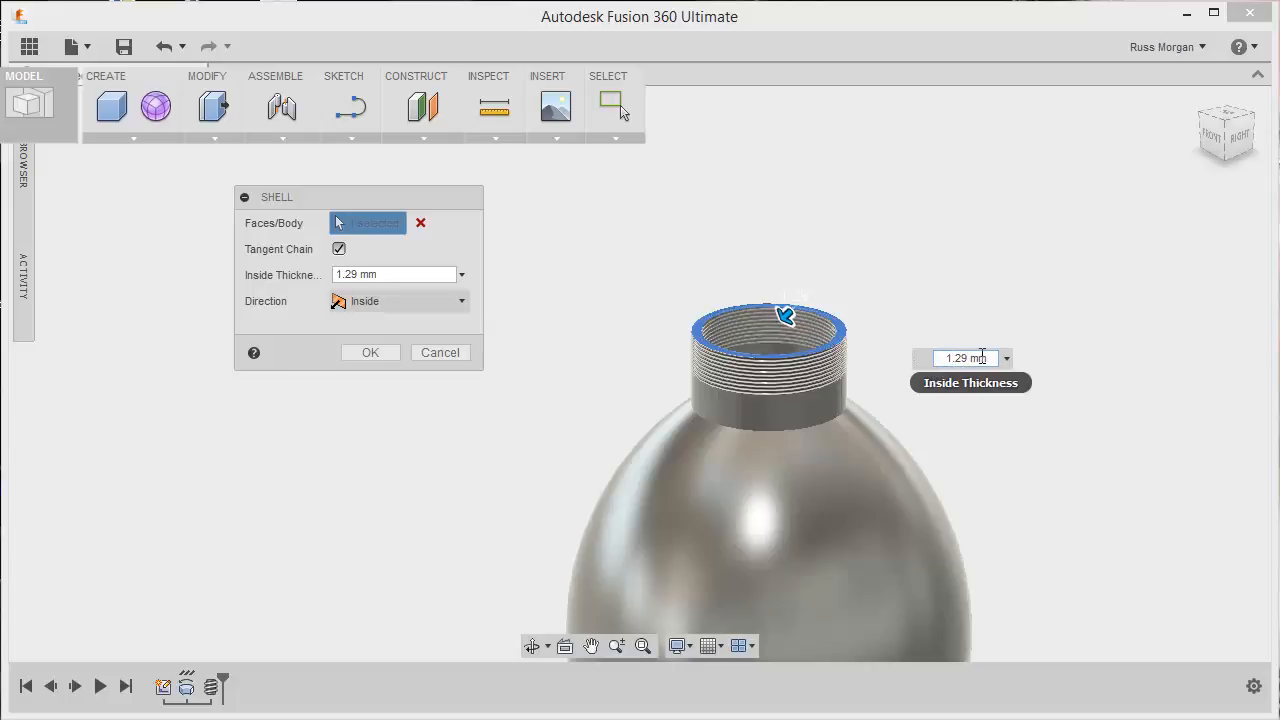
type("00")
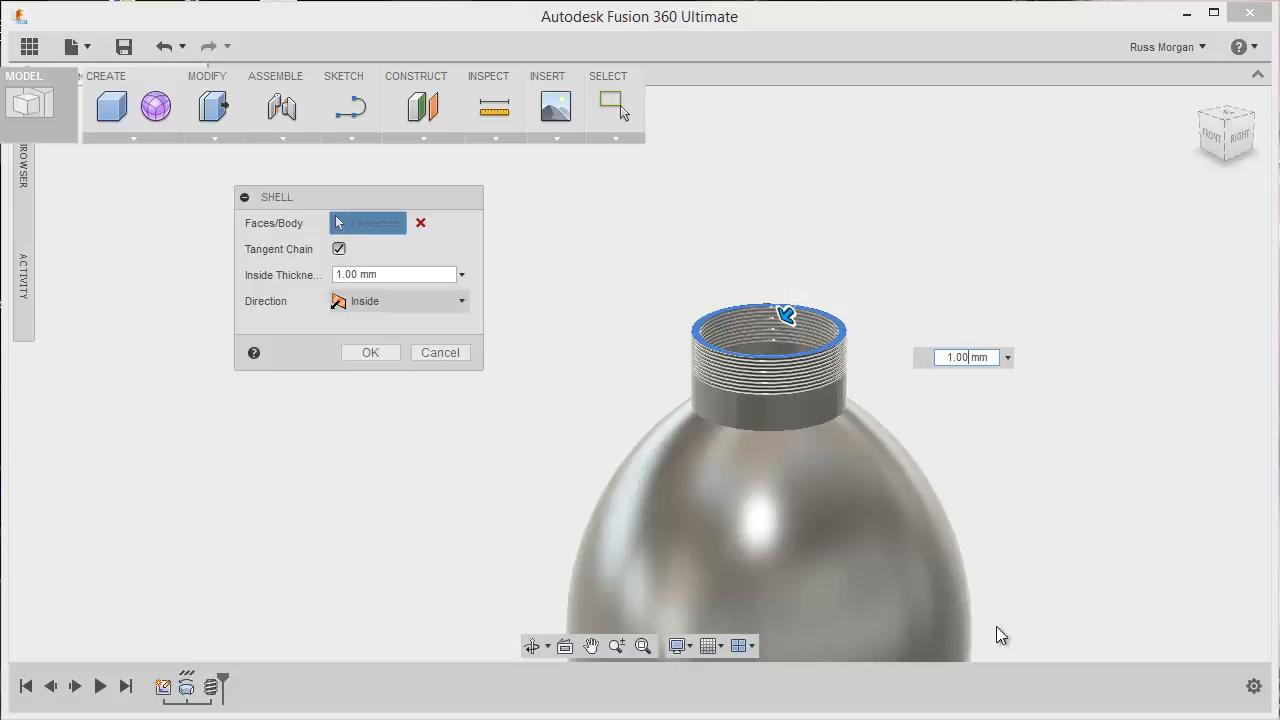
left_click(370, 352)
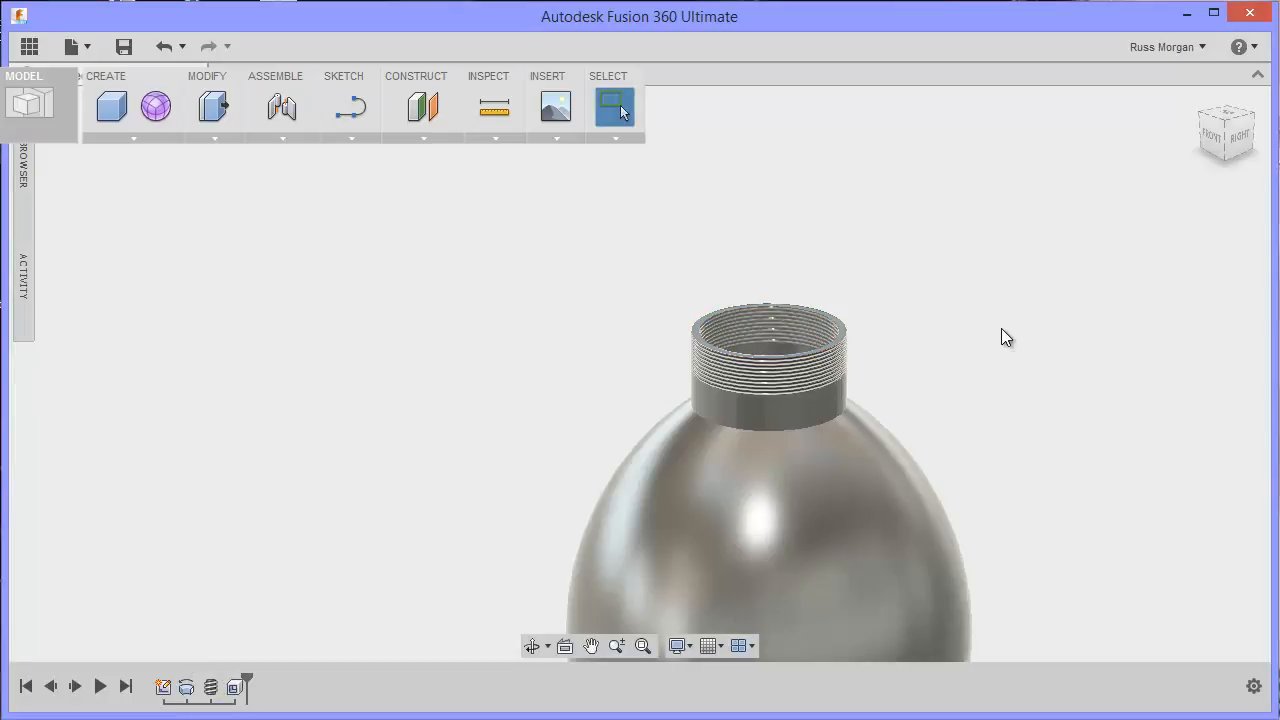
Step: Reopen the half-profile sketch behind the revolved bottle body for editing
mouse_move(997, 331)
middle_mouse_down("shift")
mouse_move(994, 424)
mouse_move(994, 317)
middle_mouse_up("shift")
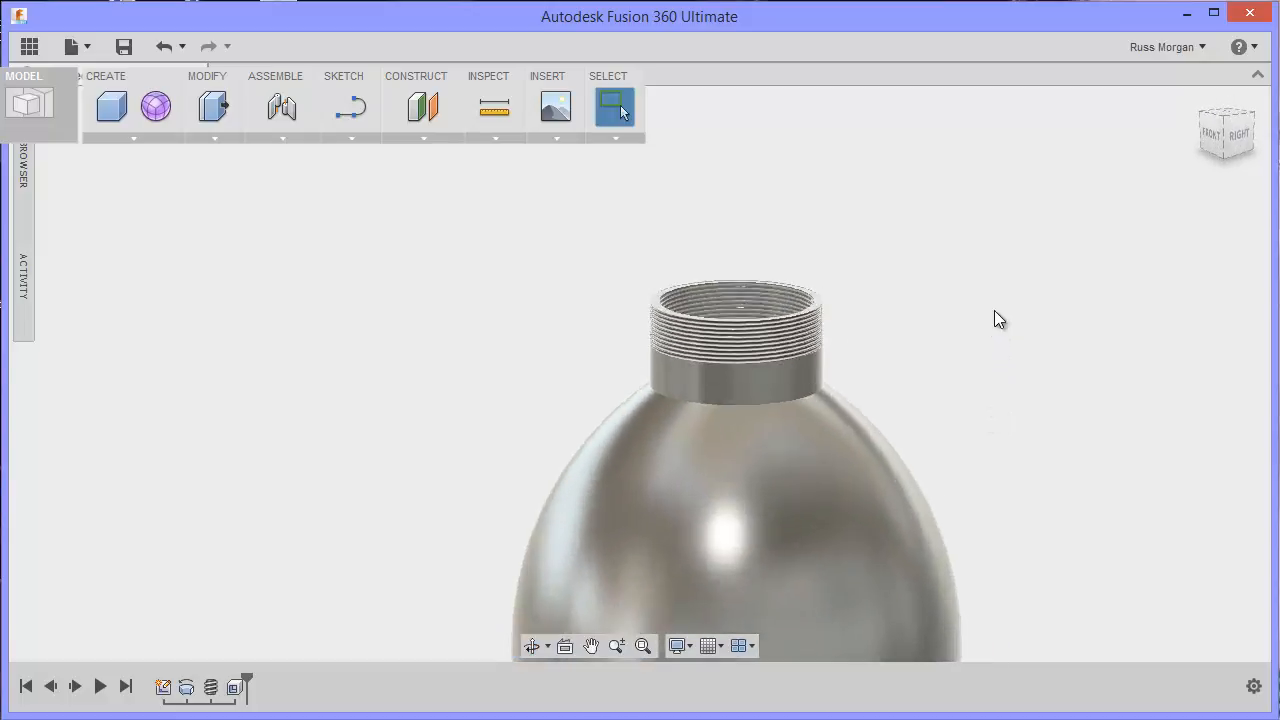
scroll(997, 319, "down", 3)
middle_click_drag(1040, 357, 965, 316)
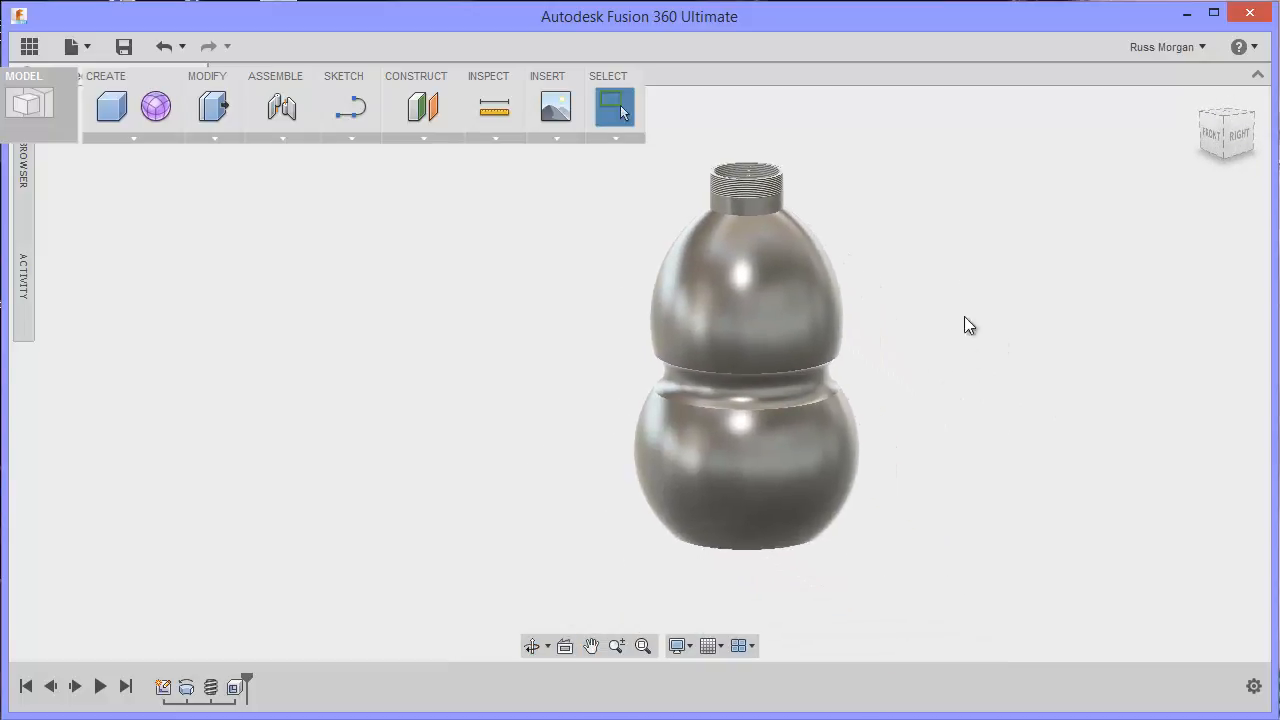
left_click(163, 688)
right_click(165, 688)
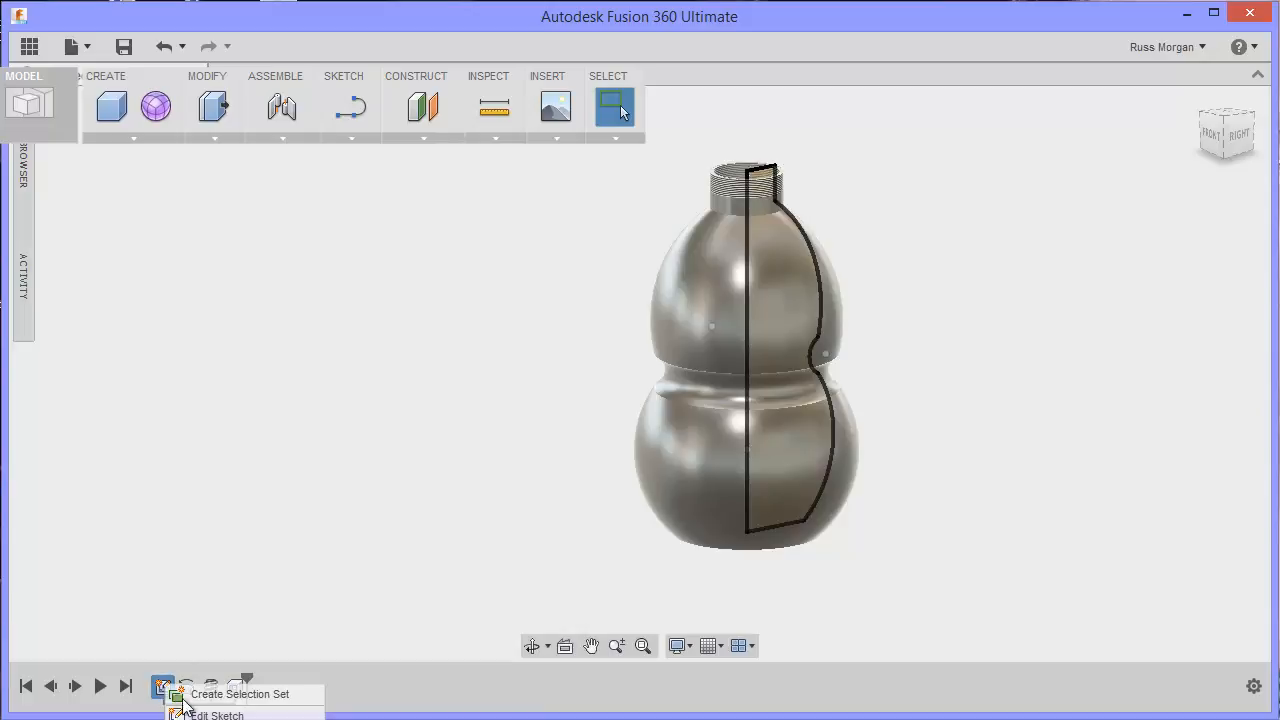
left_click(220, 714)
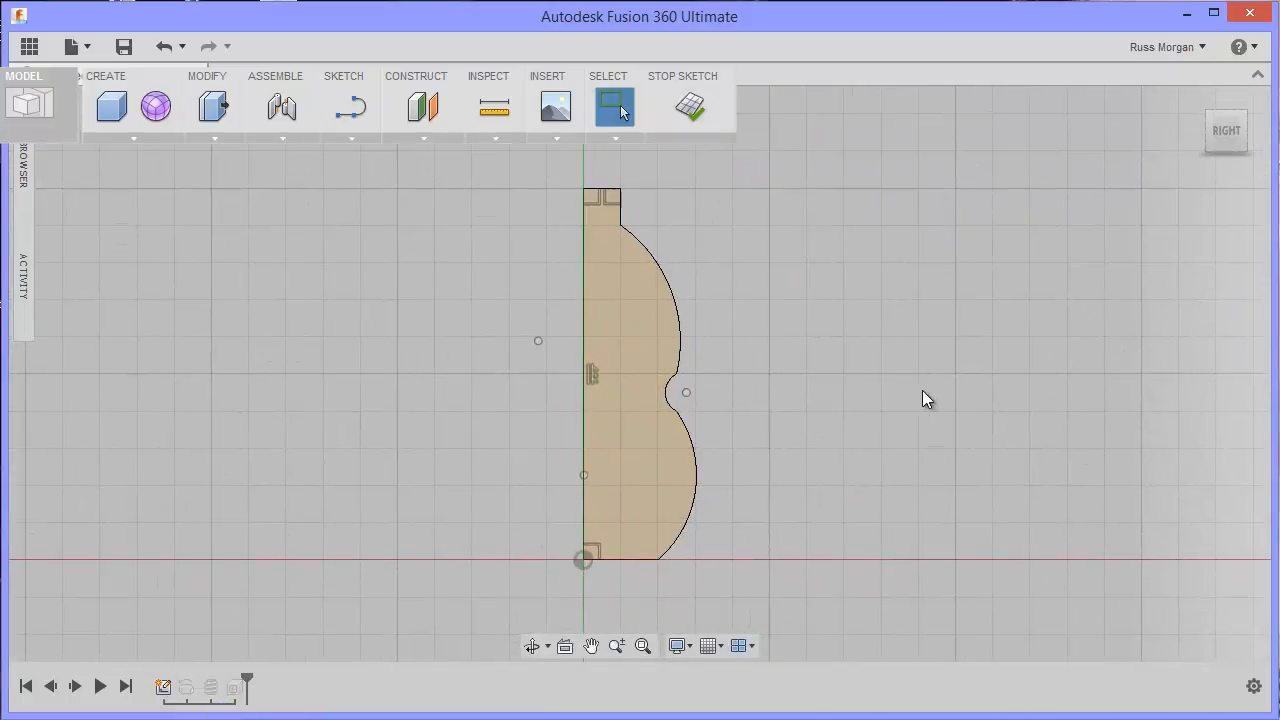
Step: Reshape the profile by pulling the upper arc up and outward and the lower arc down and outward, and finish the sketch
left_click(670, 288)
left_click_drag(670, 286, 683, 282)
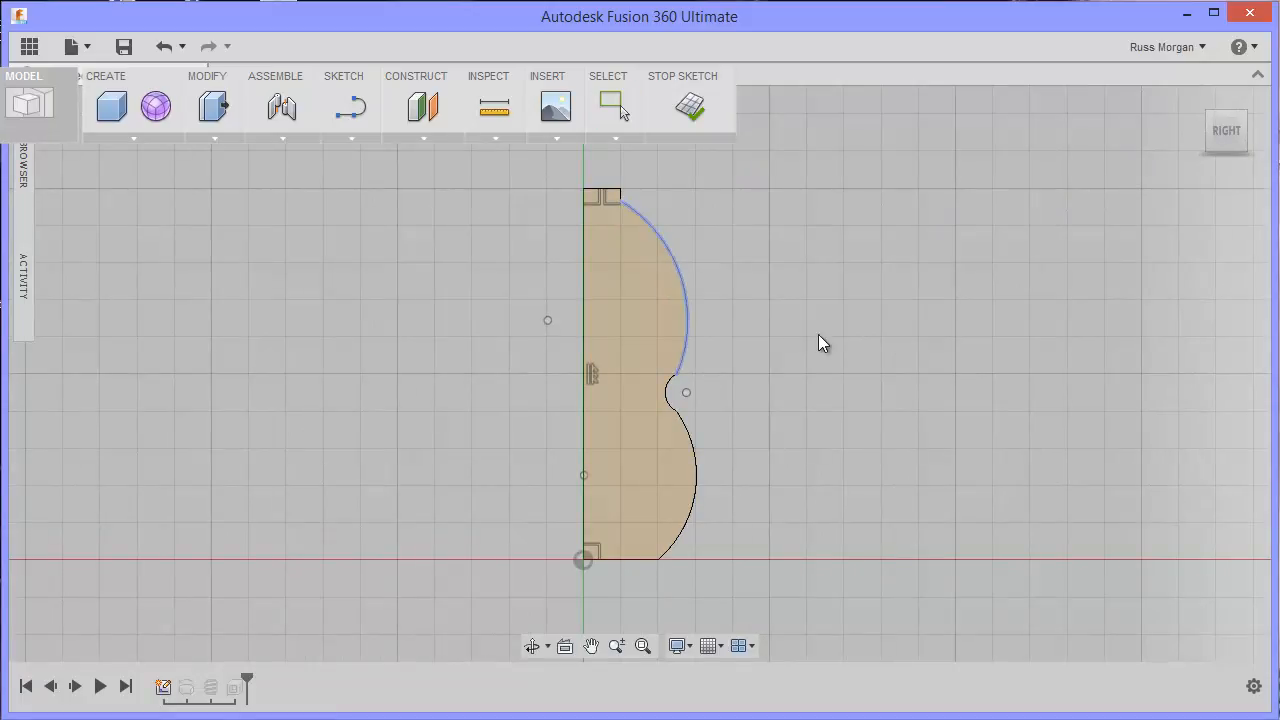
left_click_drag(690, 447, 716, 503)
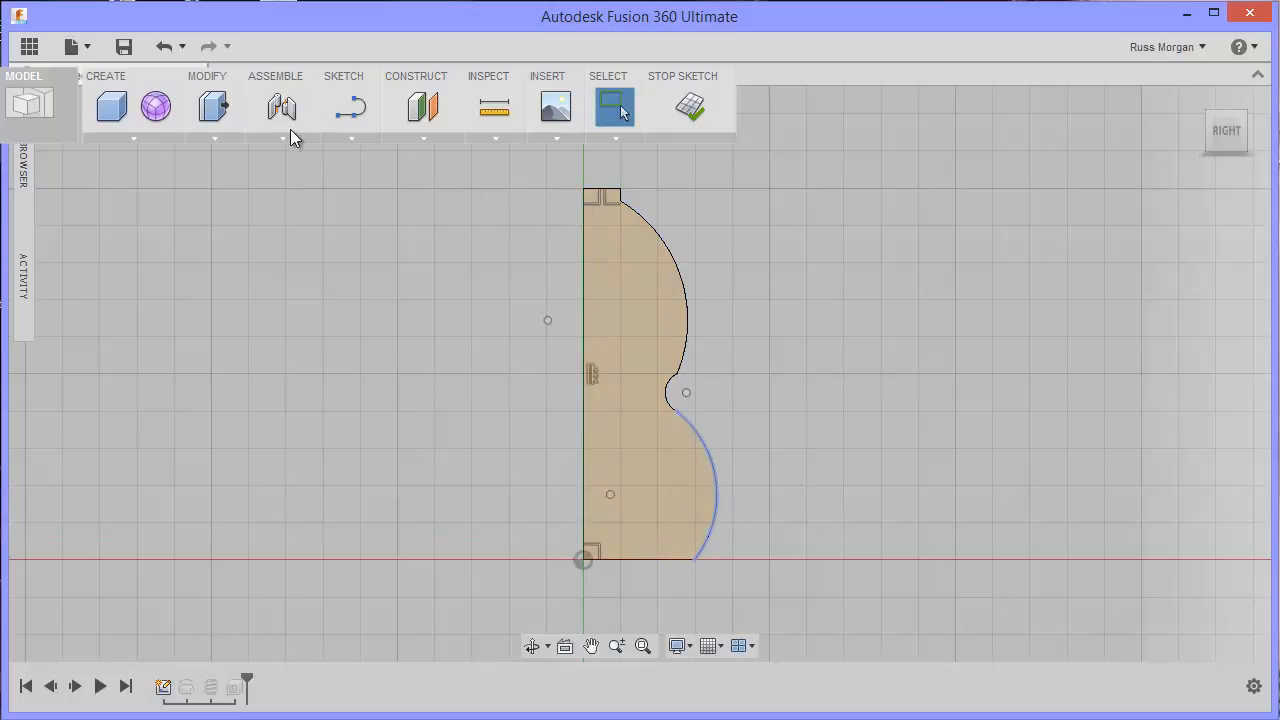
left_click(690, 105)
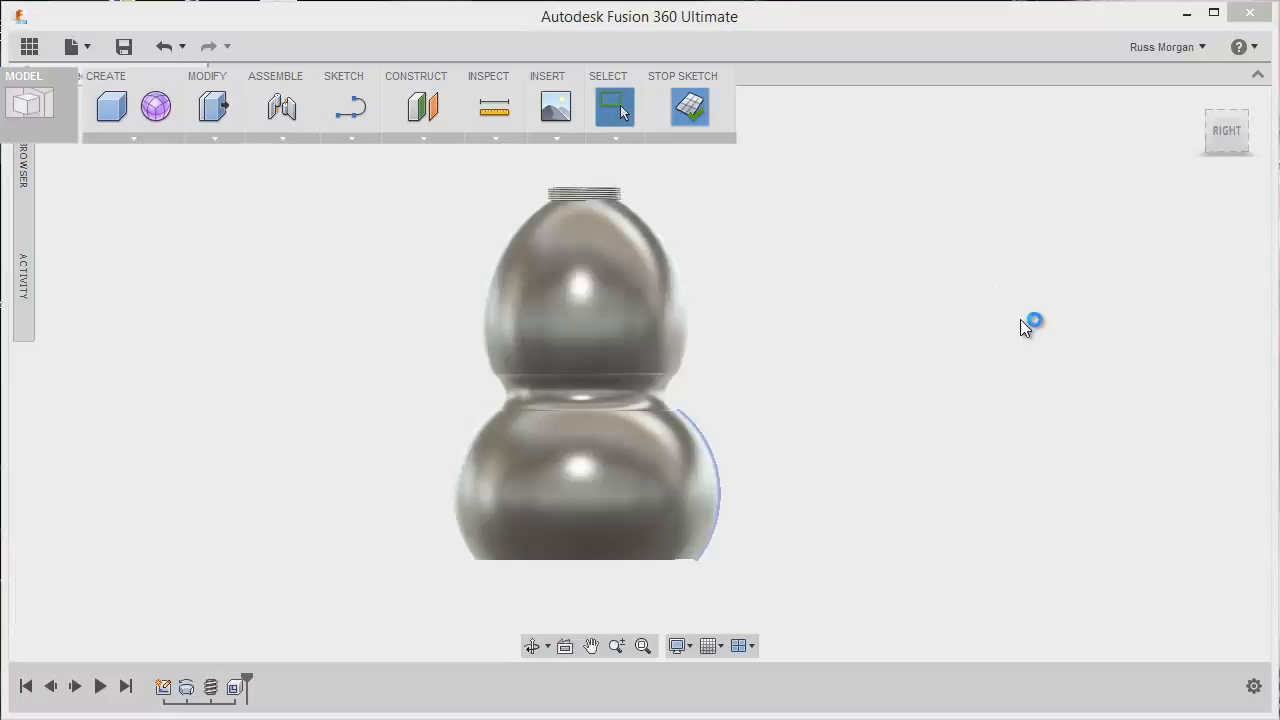